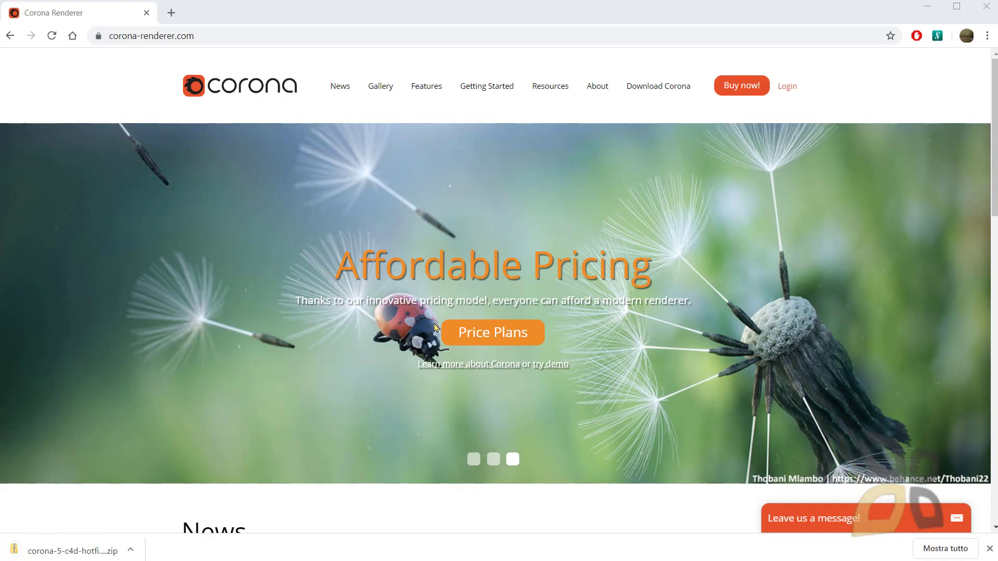
- Preview the mushroom, house and dandelion banner slides on the Corona homepage
{"action": "left_click", "coordinate": [473, 459]}
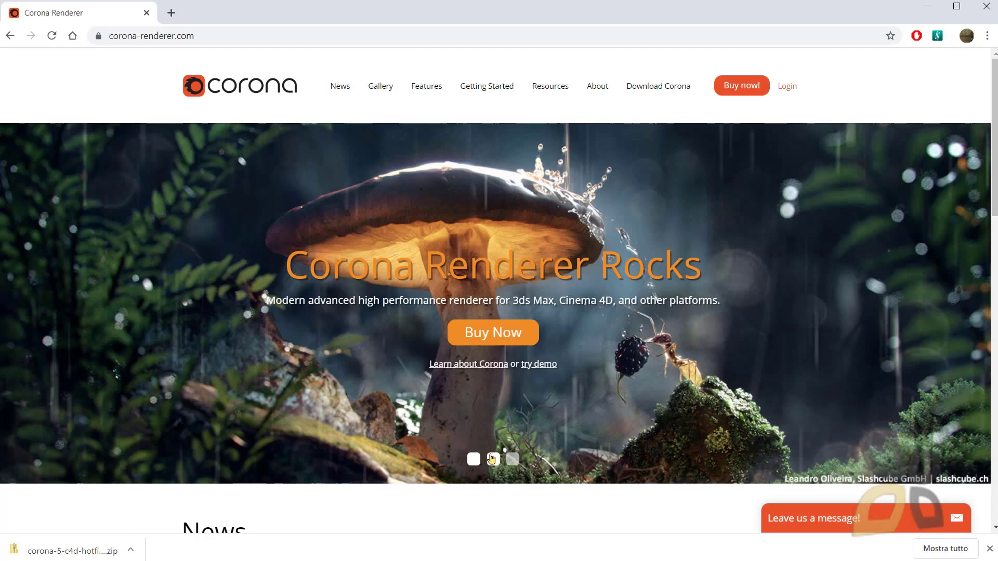
{"action": "left_click", "coordinate": [493, 459]}
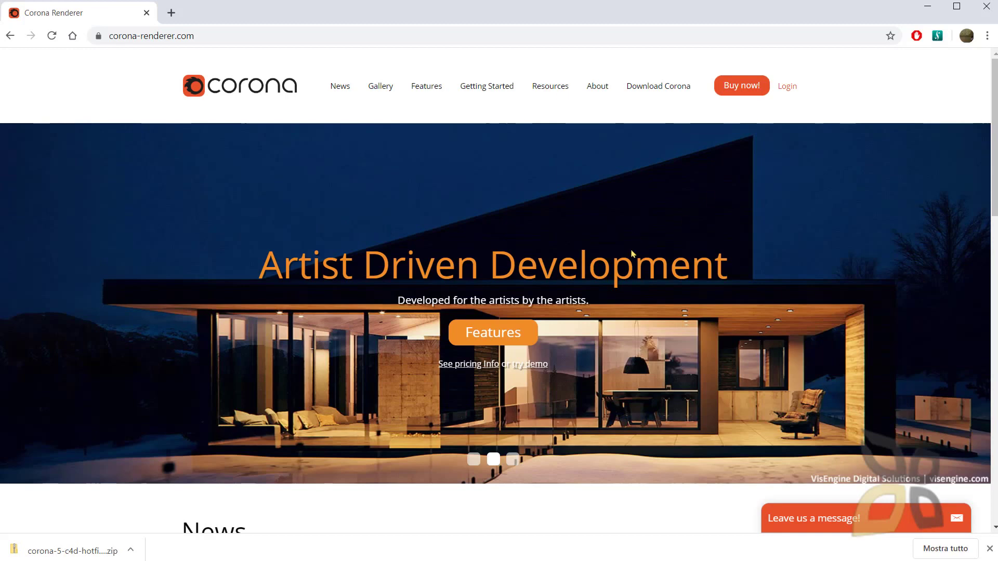
{"action": "left_click", "coordinate": [513, 458]}
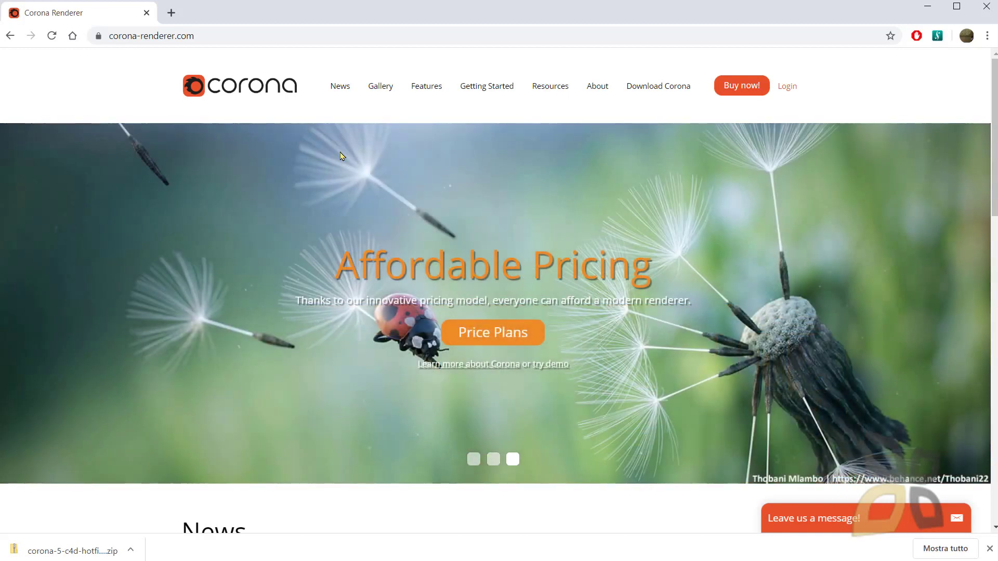
{"action": "left_click", "coordinate": [373, 89]}
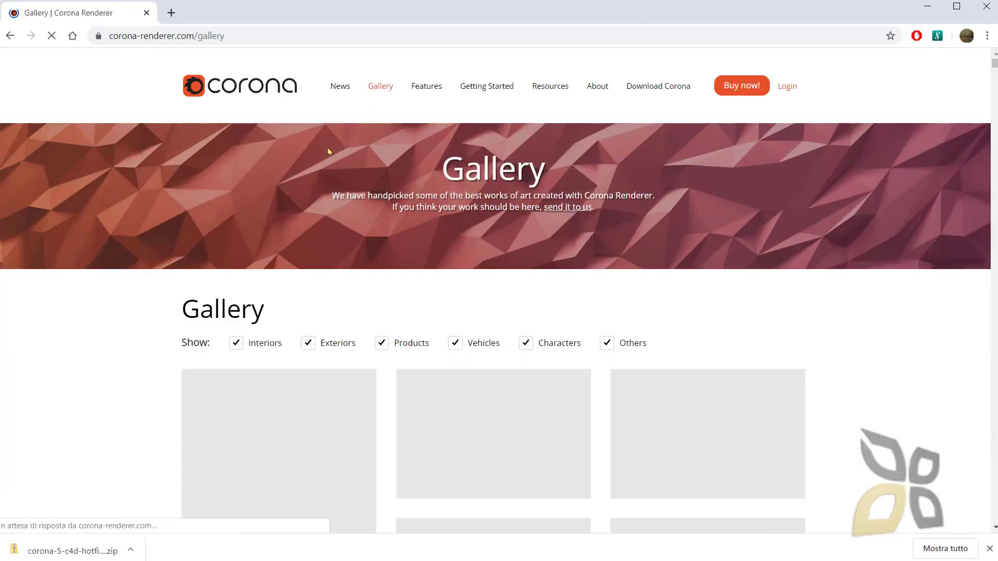
{"action": "double_click", "coordinate": [132, 37]}
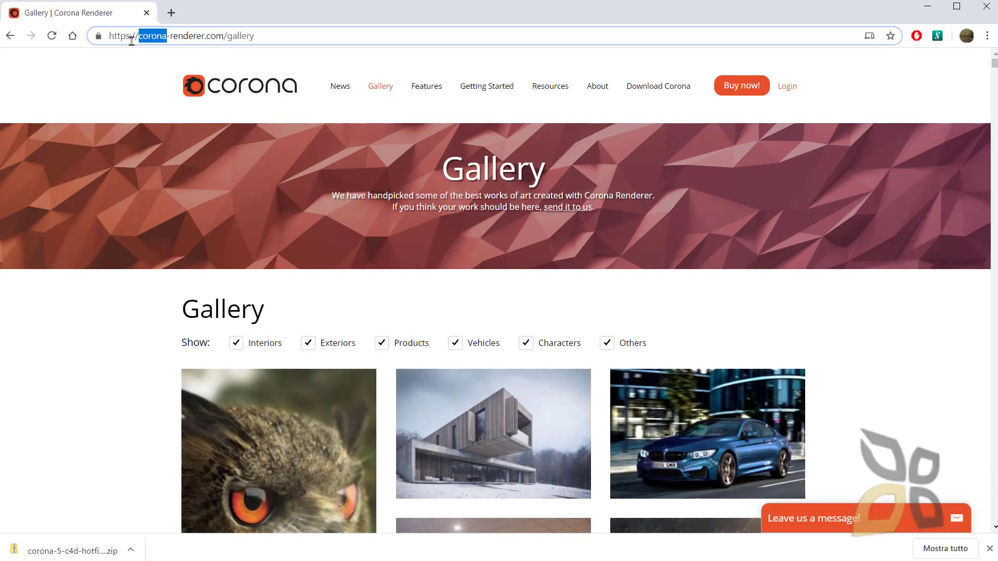
{"action": "left_click", "coordinate": [216, 36]}
{"action": "left_click_drag", "start_coordinate": [224, 35], "coordinate": [138, 37]}
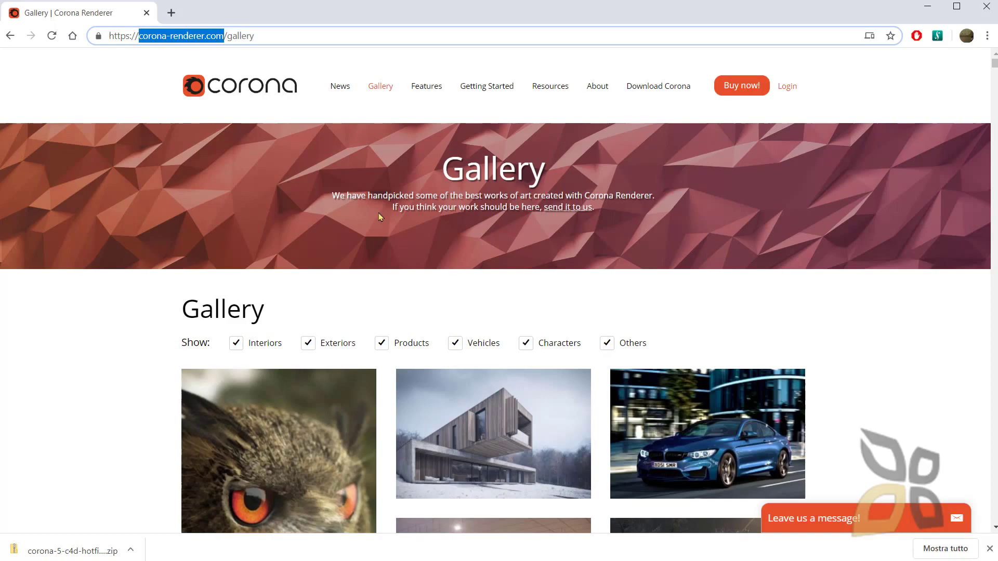
{"action": "scroll", "coordinate": [379, 217], "scroll_direction": "down", "scroll_amount": 12}
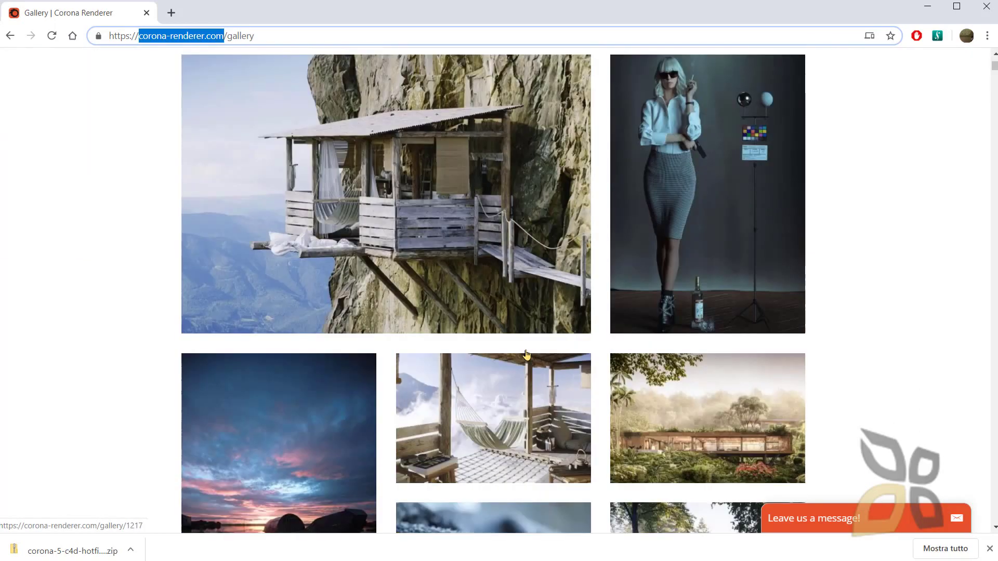
{"action": "scroll", "coordinate": [526, 355], "scroll_direction": "down", "scroll_amount": 10}
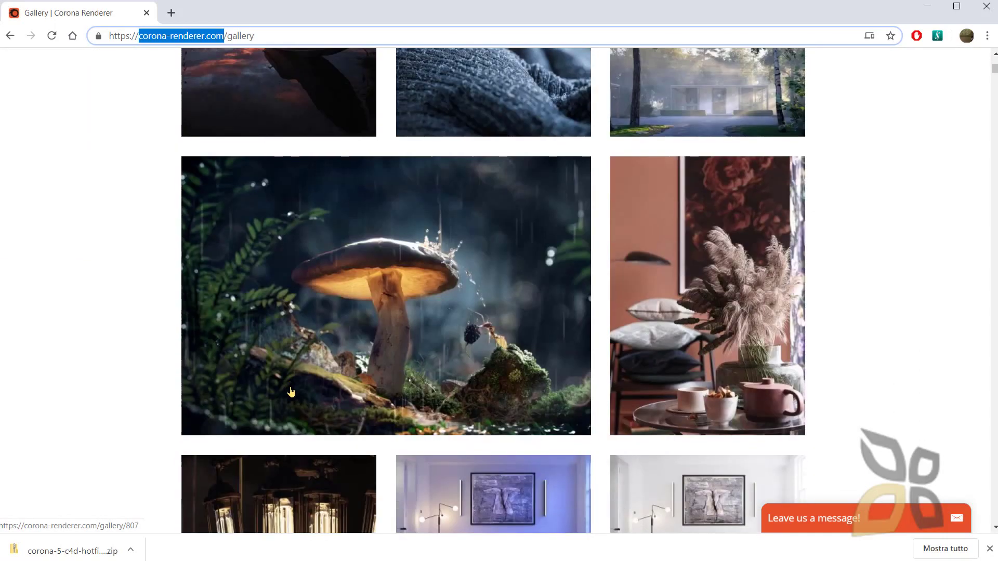
{"action": "scroll", "coordinate": [291, 393], "scroll_direction": "down", "scroll_amount": 20}
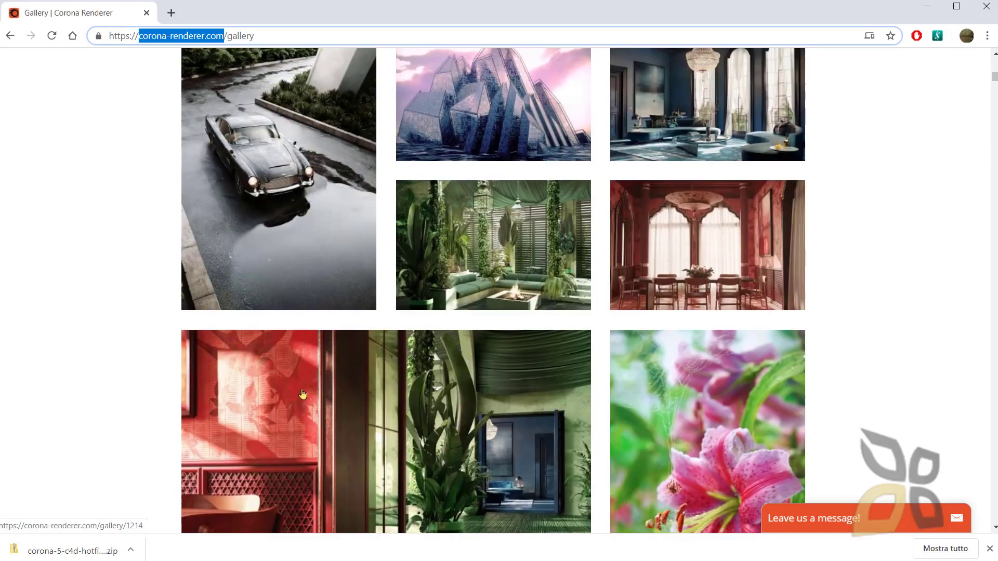
{"action": "scroll", "coordinate": [303, 393], "scroll_direction": "down", "scroll_amount": 19}
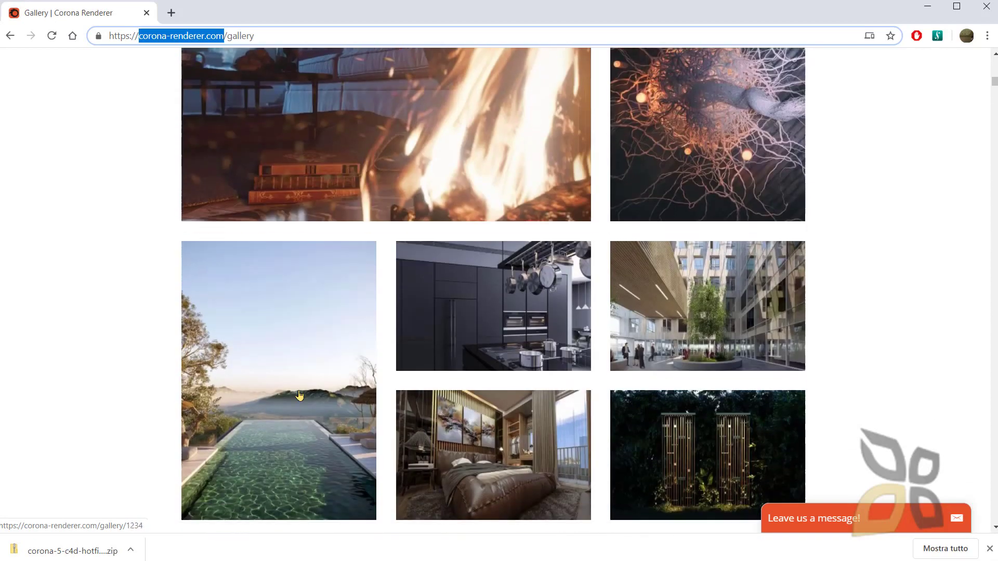
{"action": "scroll", "coordinate": [299, 396], "scroll_direction": "down", "scroll_amount": 16}
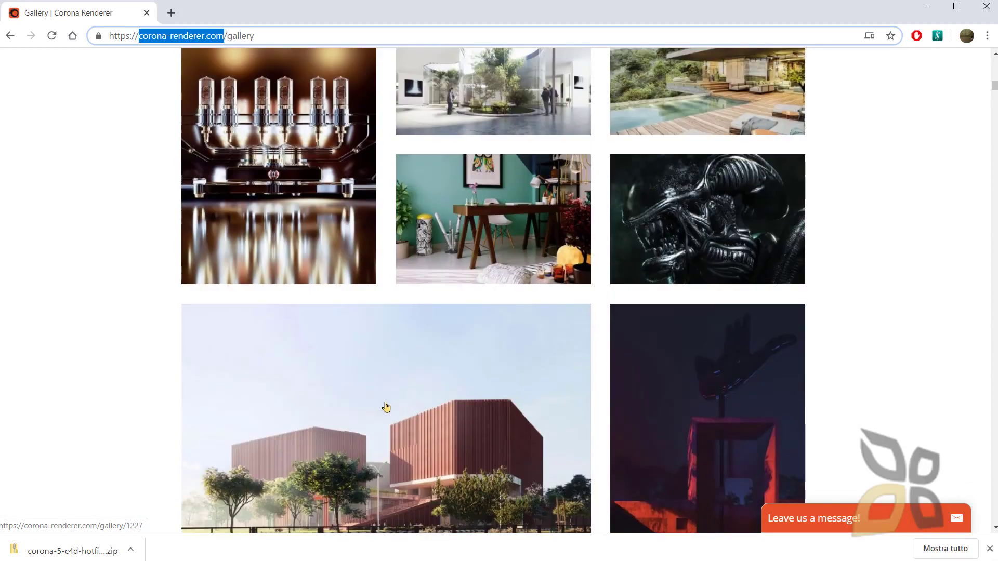
{"action": "scroll", "coordinate": [385, 408], "scroll_direction": "down", "scroll_amount": 20}
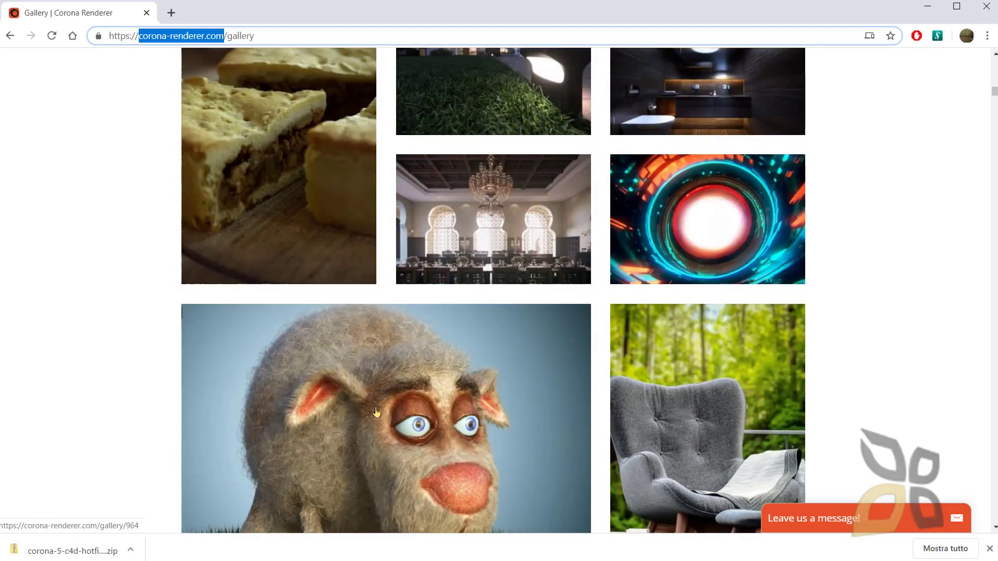
{"action": "scroll", "coordinate": [377, 412], "scroll_direction": "down", "scroll_amount": 12}
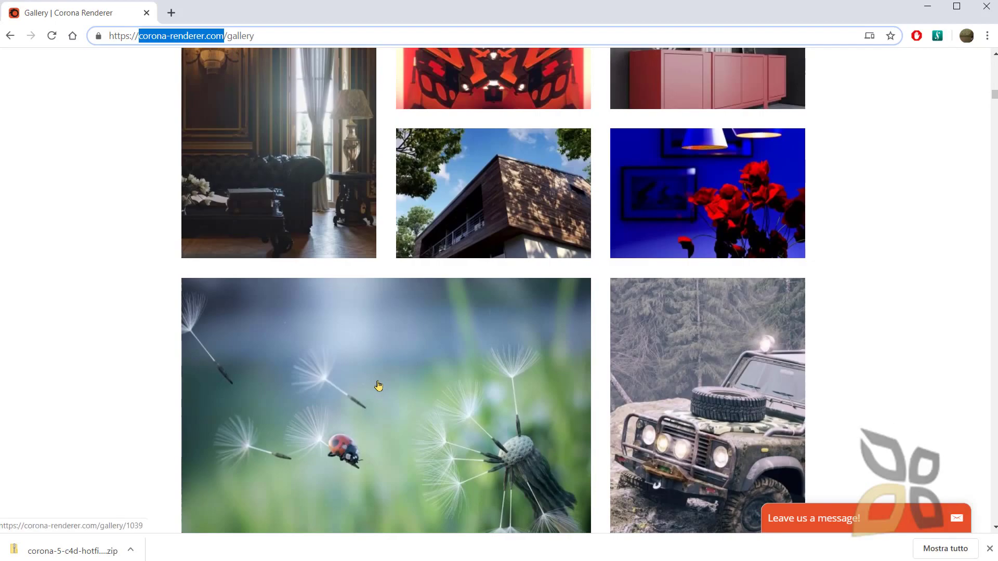
{"action": "scroll", "coordinate": [382, 390], "scroll_direction": "down", "scroll_amount": 14}
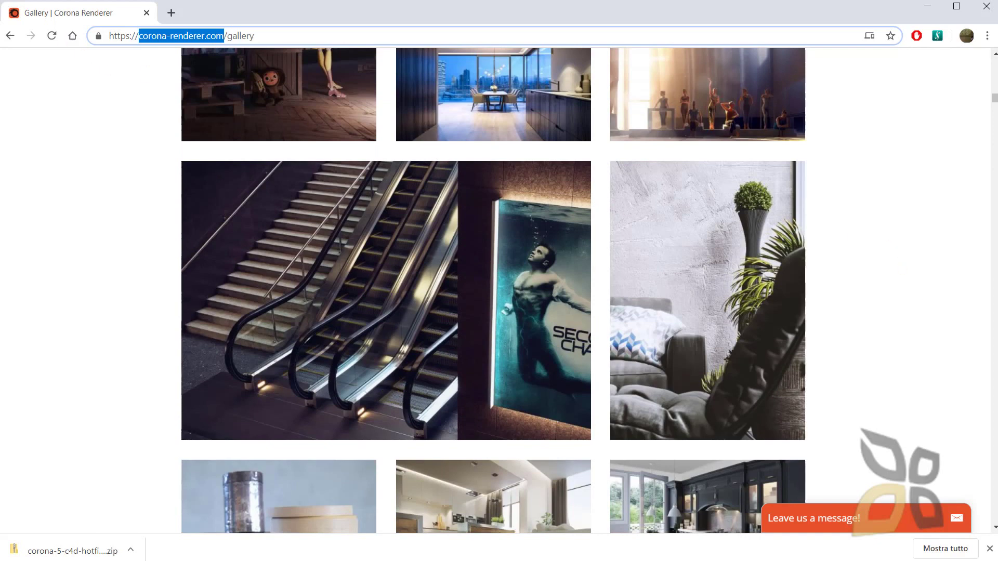
{"action": "left_click_drag", "start_coordinate": [992, 98], "coordinate": [991, 58]}
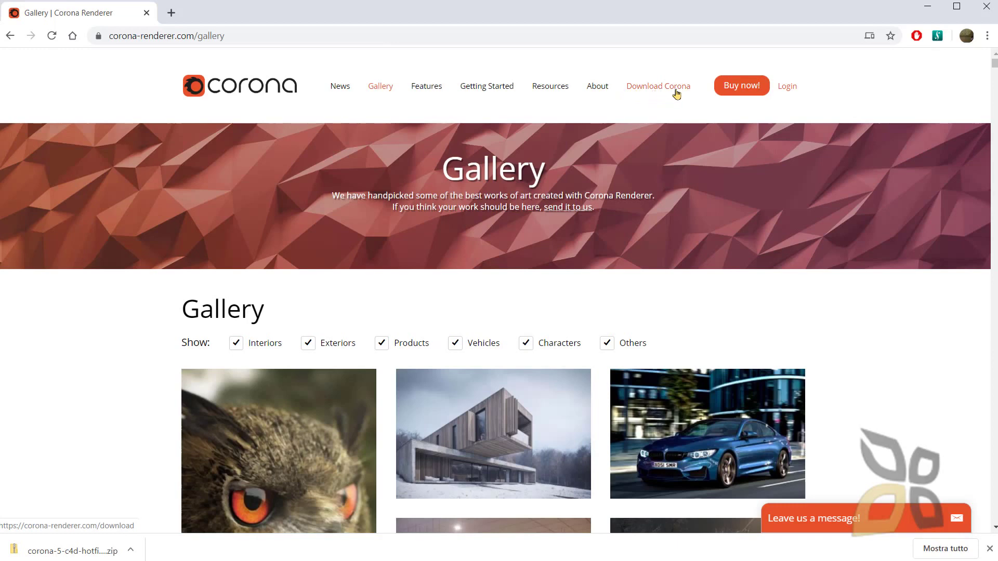
- Open the Corona download page and highlight the 3ds Max and Cinema 4D headings
{"action": "left_click", "coordinate": [656, 98]}
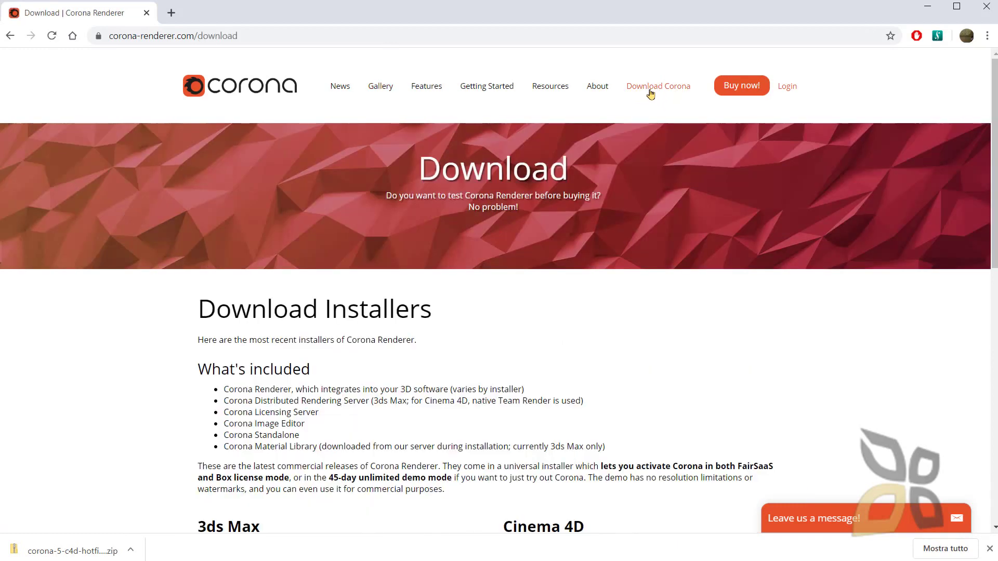
{"action": "scroll", "coordinate": [398, 343], "scroll_direction": "down", "scroll_amount": 3}
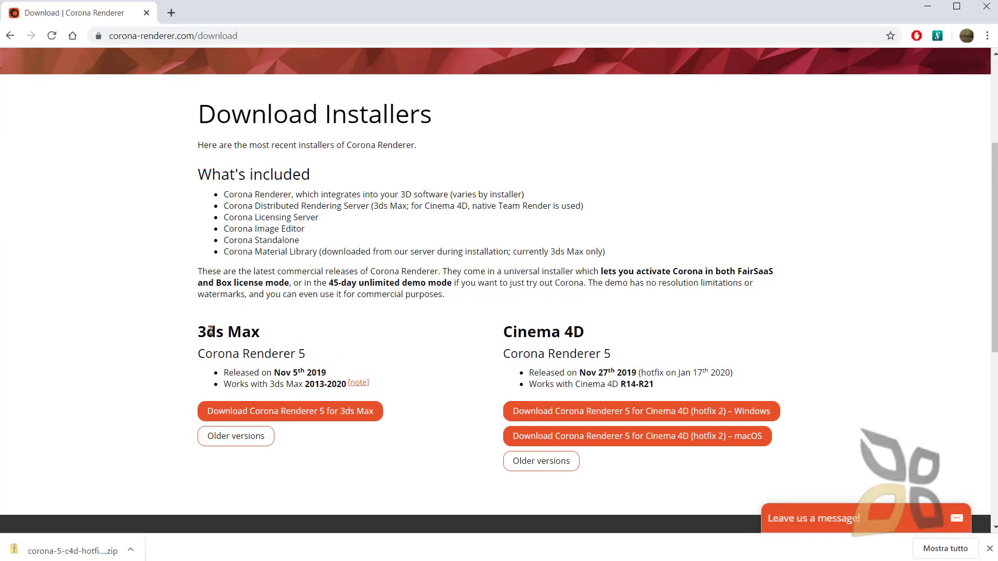
{"action": "left_click_drag", "start_coordinate": [199, 332], "coordinate": [266, 337]}
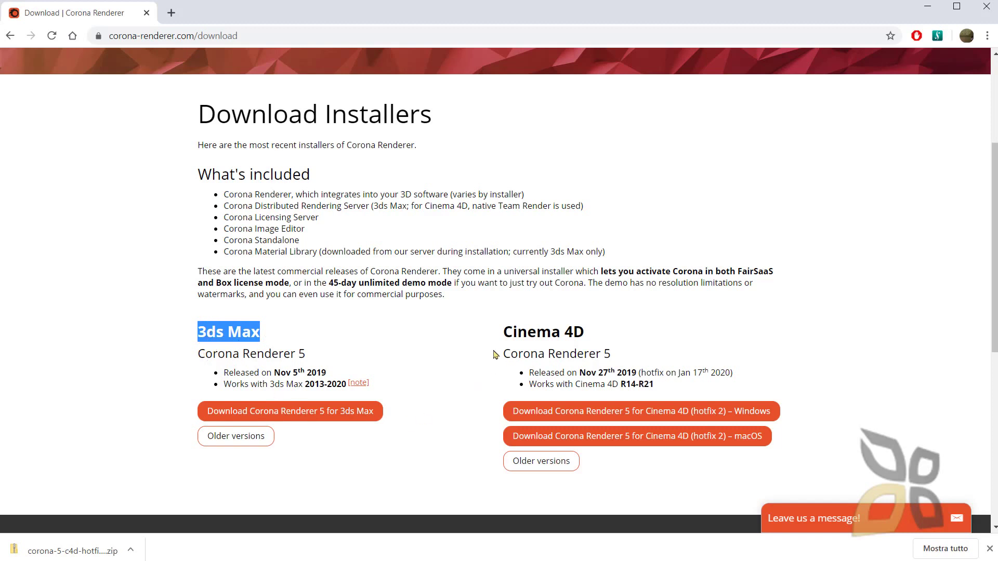
{"action": "left_click", "coordinate": [505, 334]}
{"action": "left_click_drag", "start_coordinate": [505, 333], "coordinate": [574, 347]}
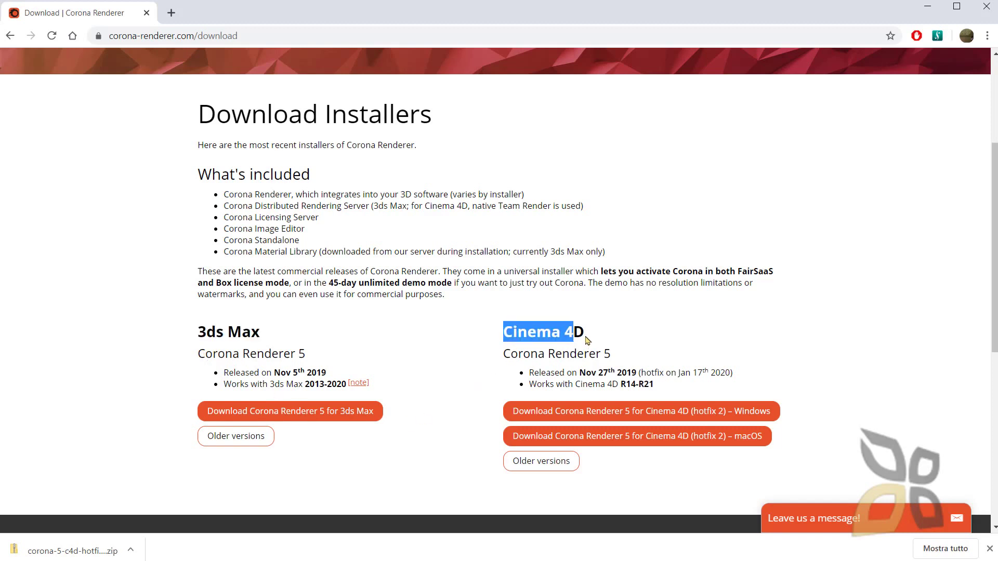
{"action": "left_click", "coordinate": [345, 352]}
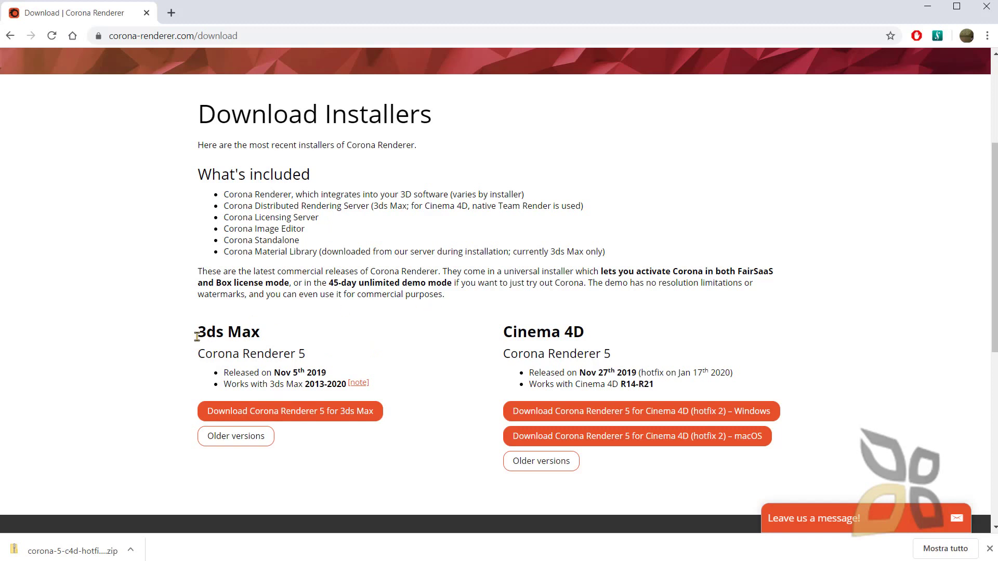
- Highlight the whole 3ds Max and Cinema 4D headings and the 3ds Max version number
{"action": "left_click_drag", "start_coordinate": [197, 336], "coordinate": [275, 351]}
{"action": "left_click", "coordinate": [309, 347]}
{"action": "triple_click", "coordinate": [228, 329]}
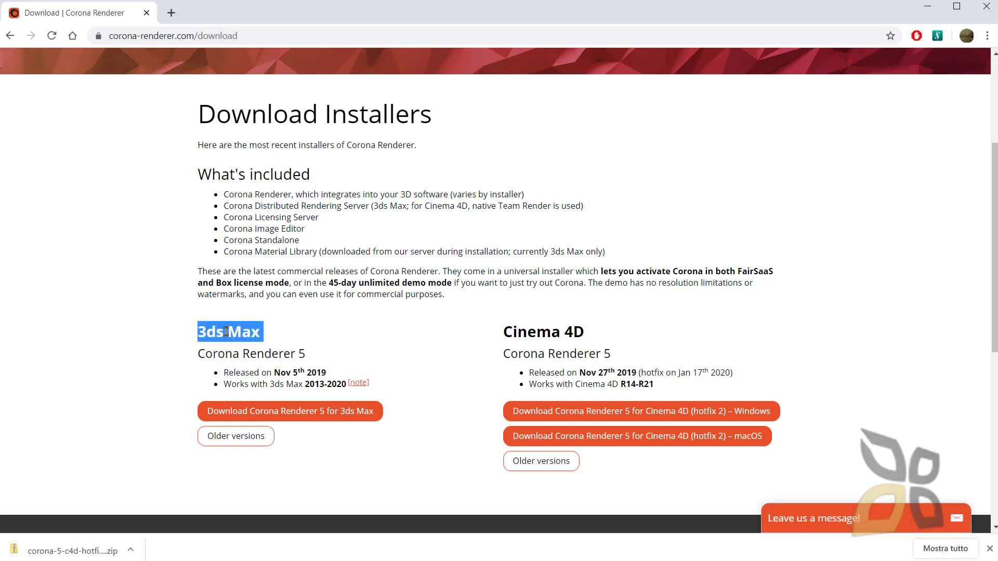
{"action": "left_click", "coordinate": [546, 338]}
{"action": "triple_click", "coordinate": [518, 335]}
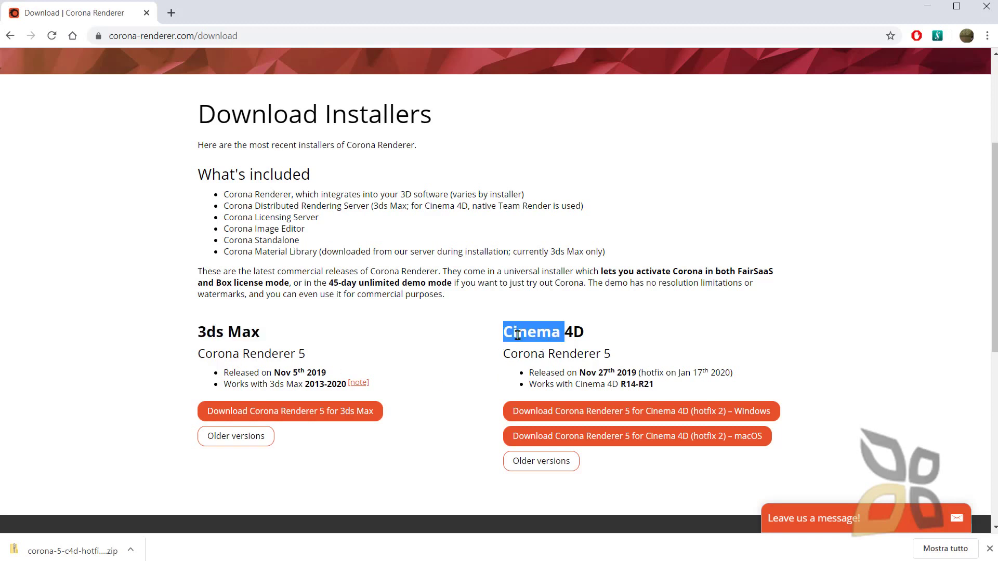
{"action": "left_click_drag", "start_coordinate": [322, 357], "coordinate": [299, 353]}
{"action": "left_click", "coordinate": [353, 357]}
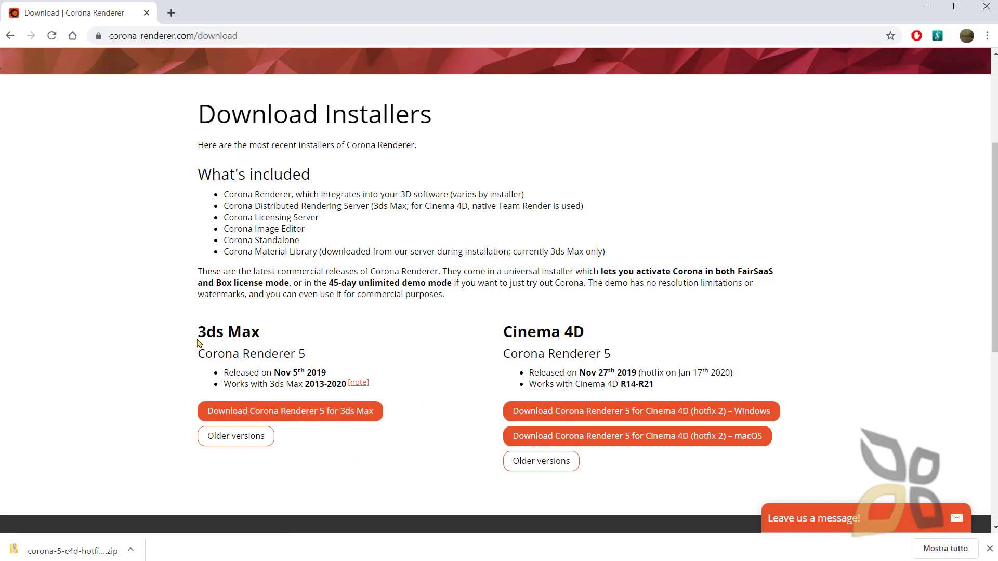
- Highlight the 3ds Max heading again, then the full Cinema 4D heading
{"action": "left_click_drag", "start_coordinate": [206, 332], "coordinate": [269, 346]}
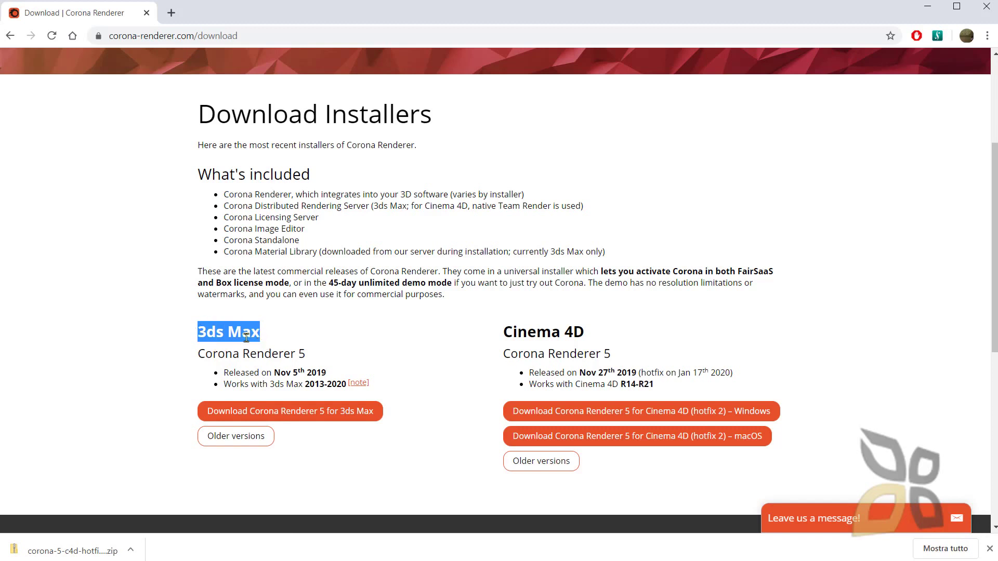
{"action": "left_click", "coordinate": [399, 350]}
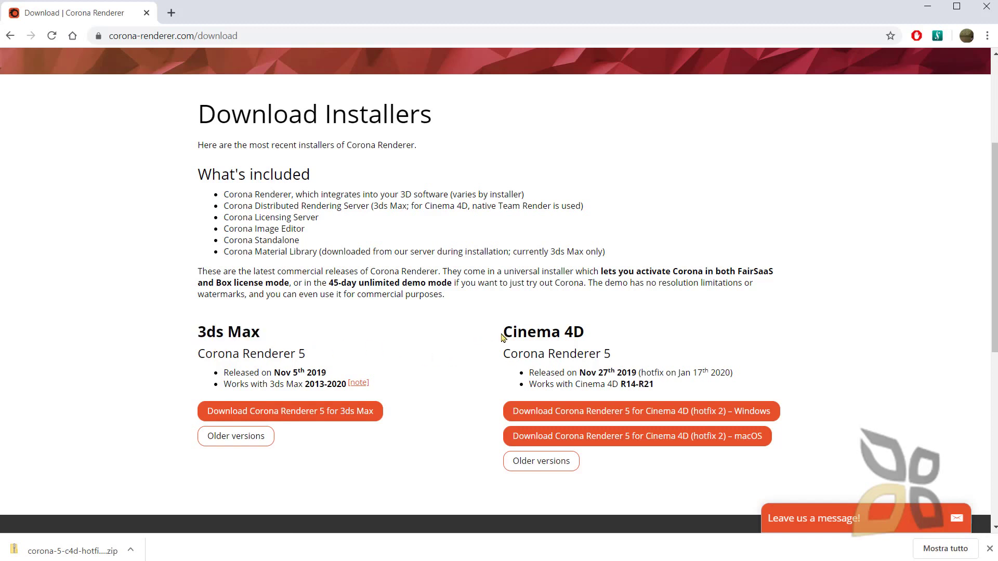
{"action": "left_click_drag", "start_coordinate": [506, 331], "coordinate": [564, 333]}
{"action": "double_click", "coordinate": [566, 333]}
{"action": "triple_click", "coordinate": [535, 334]}
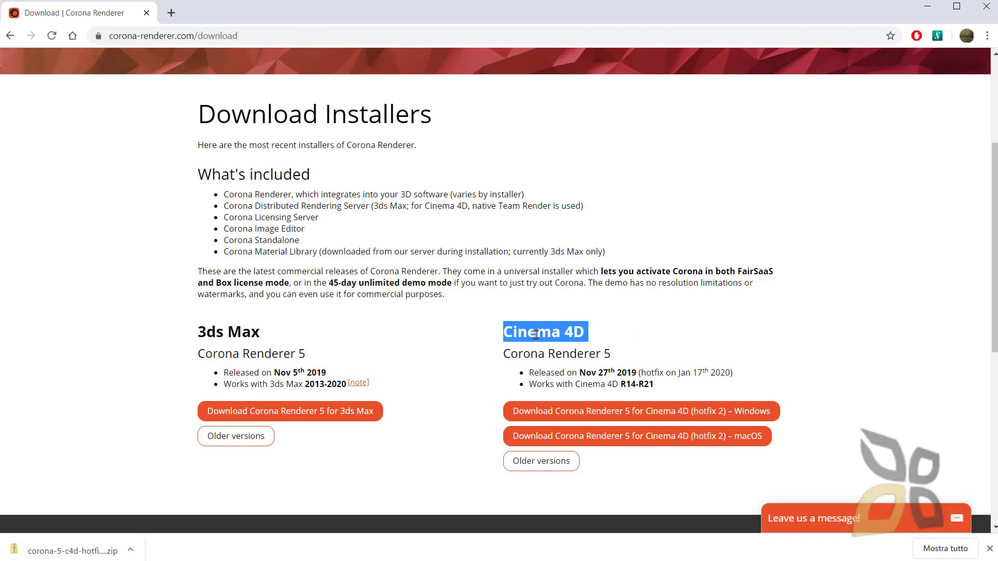
{"action": "left_click", "coordinate": [817, 381]}
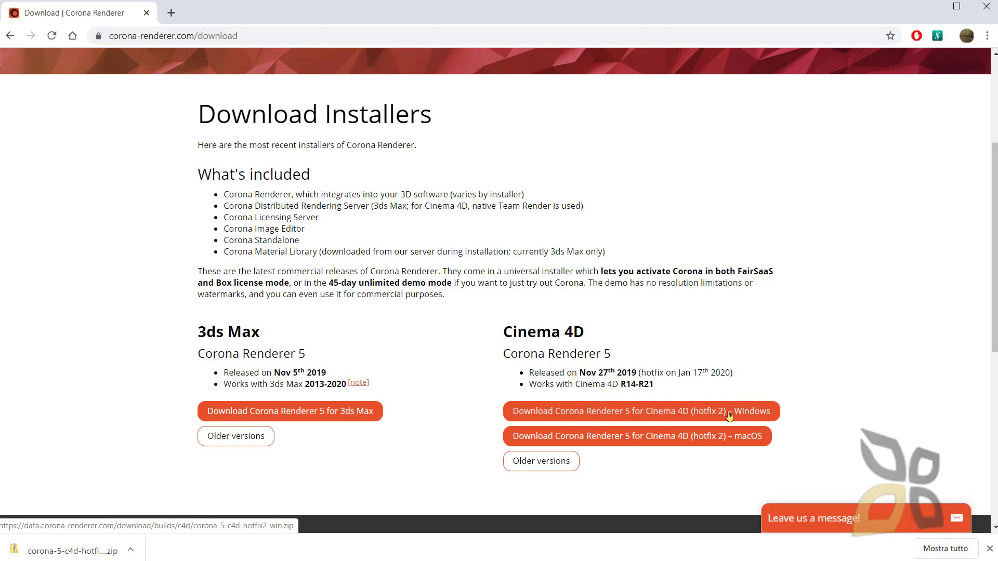
- Start the Corona 5 for Cinema 4D (hotfix 2) Windows download, then cancel it with Annulla
{"action": "left_click", "coordinate": [521, 417]}
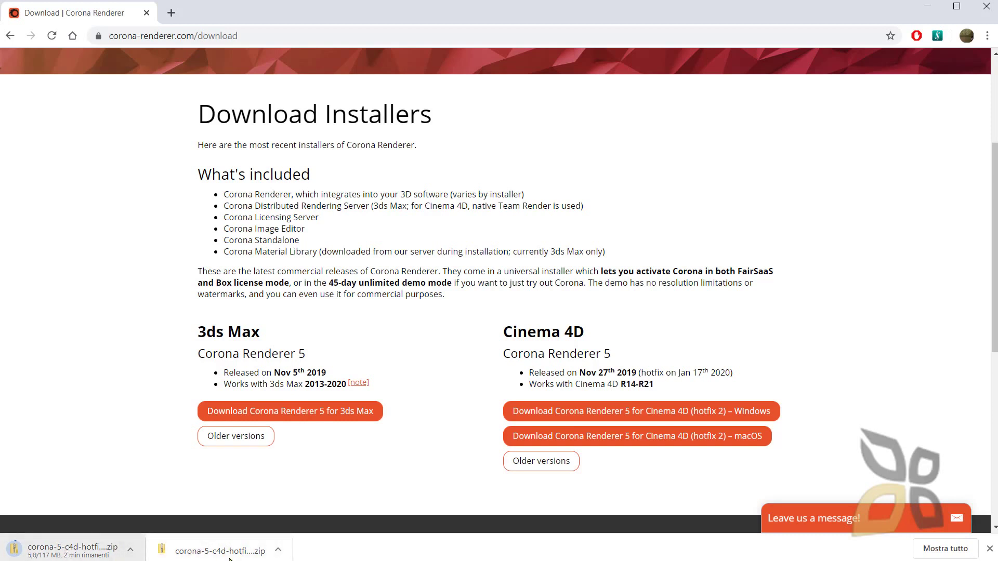
{"action": "left_click", "coordinate": [130, 550]}
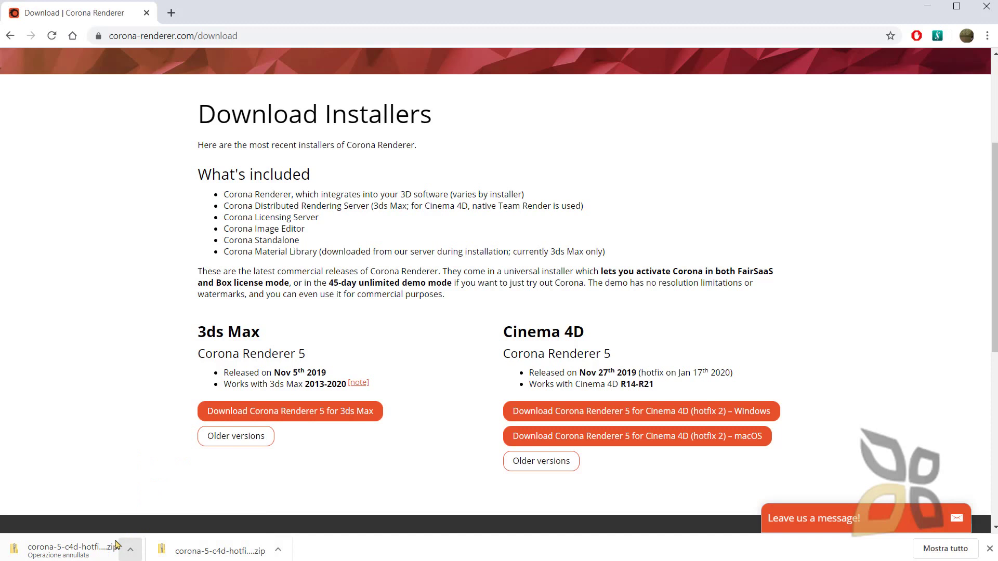
{"action": "left_click", "coordinate": [150, 528]}
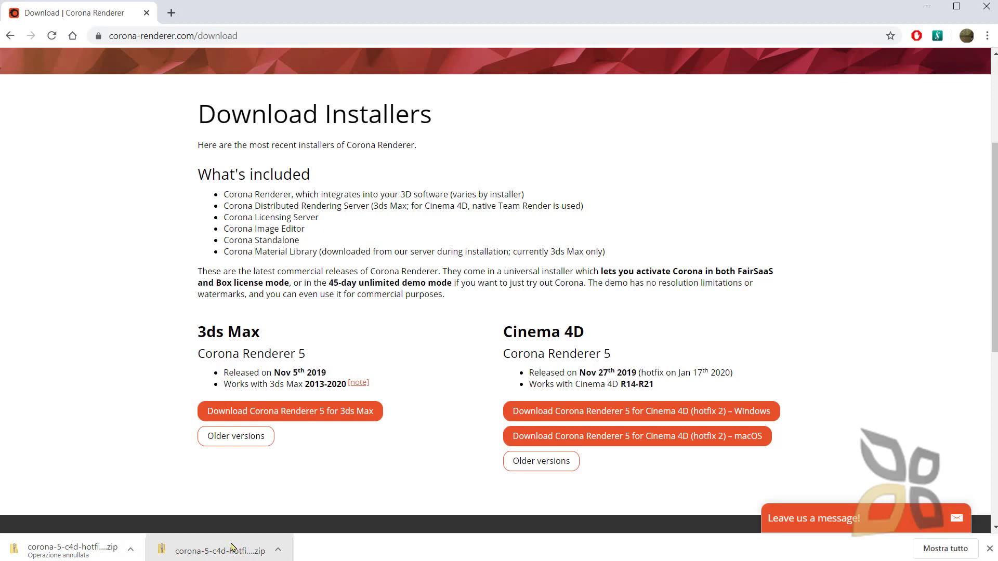
- Extract the Corona Cinema 4D zip into its suggested folder inside Download
{"action": "left_click", "coordinate": [231, 547]}
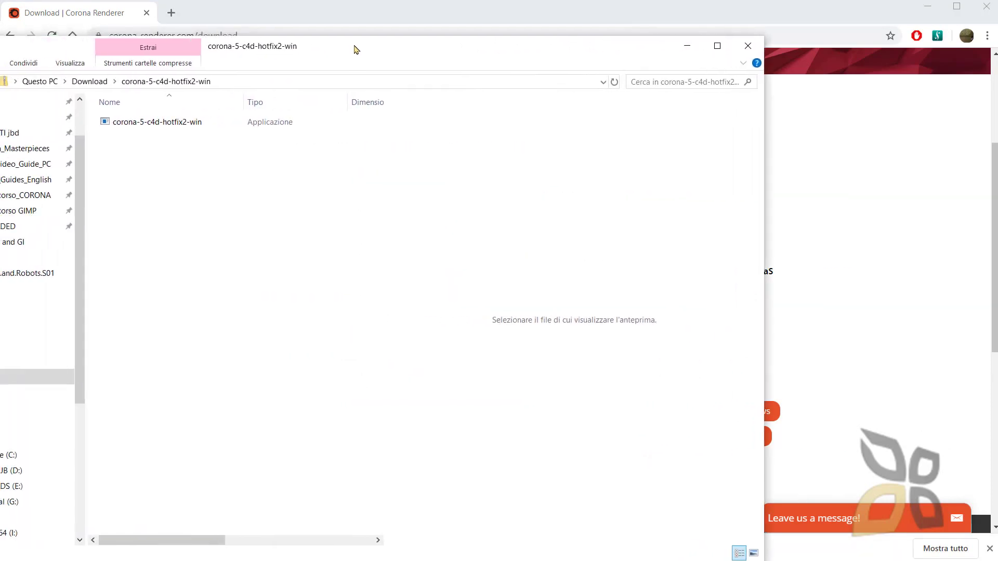
{"action": "left_click", "coordinate": [96, 70]}
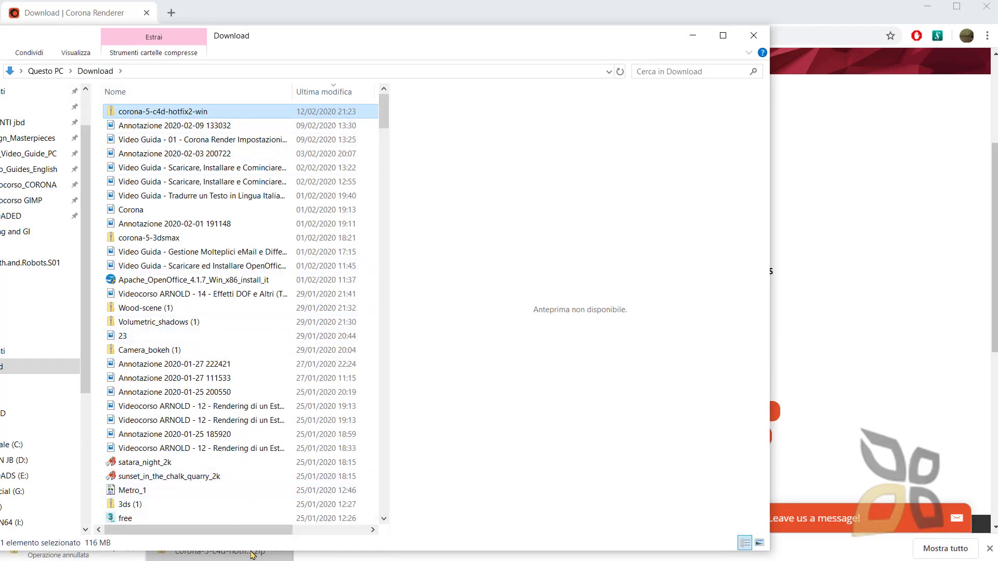
{"action": "left_click_drag", "start_coordinate": [251, 551], "coordinate": [274, 312]}
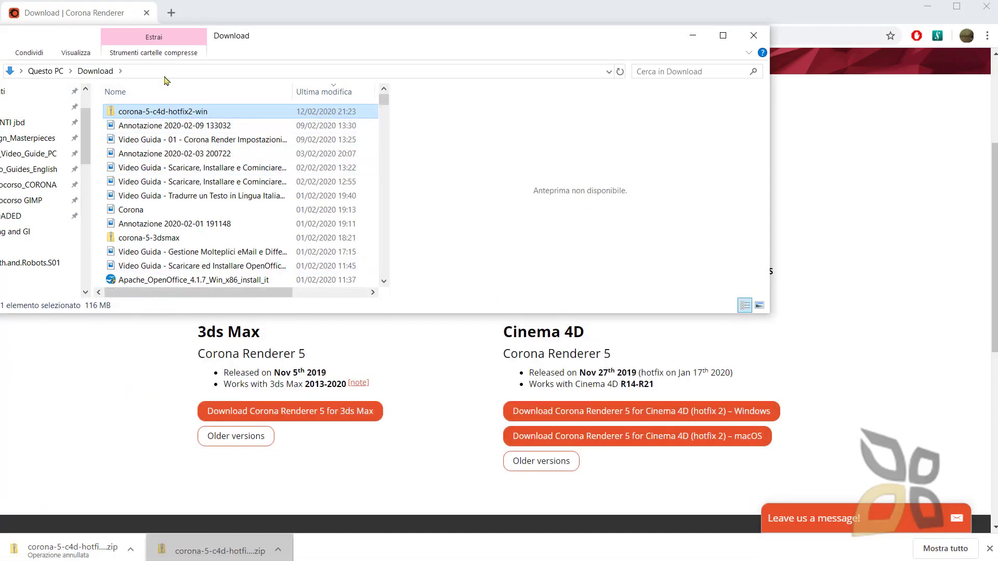
{"action": "right_click", "coordinate": [140, 113]}
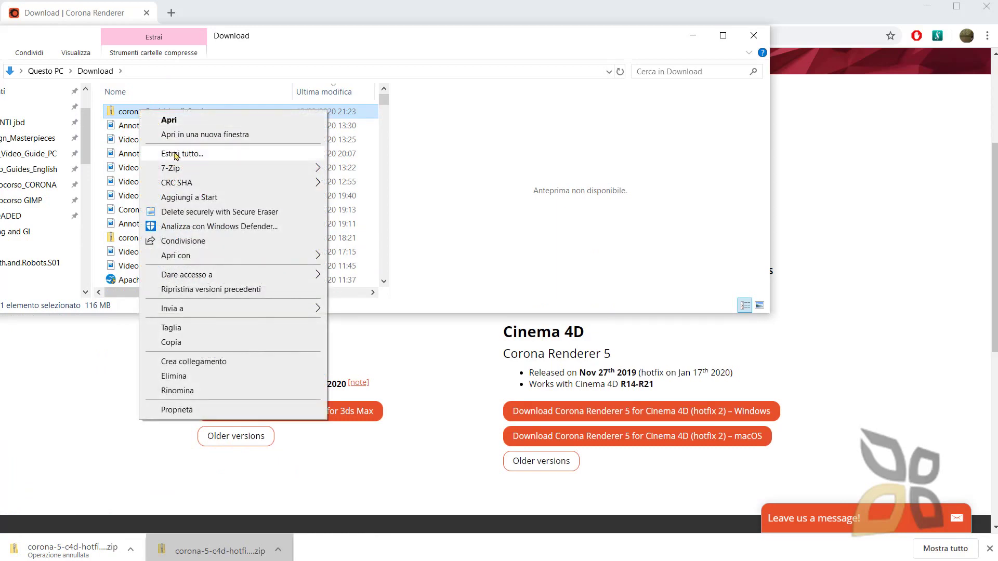
{"action": "left_click", "coordinate": [176, 154]}
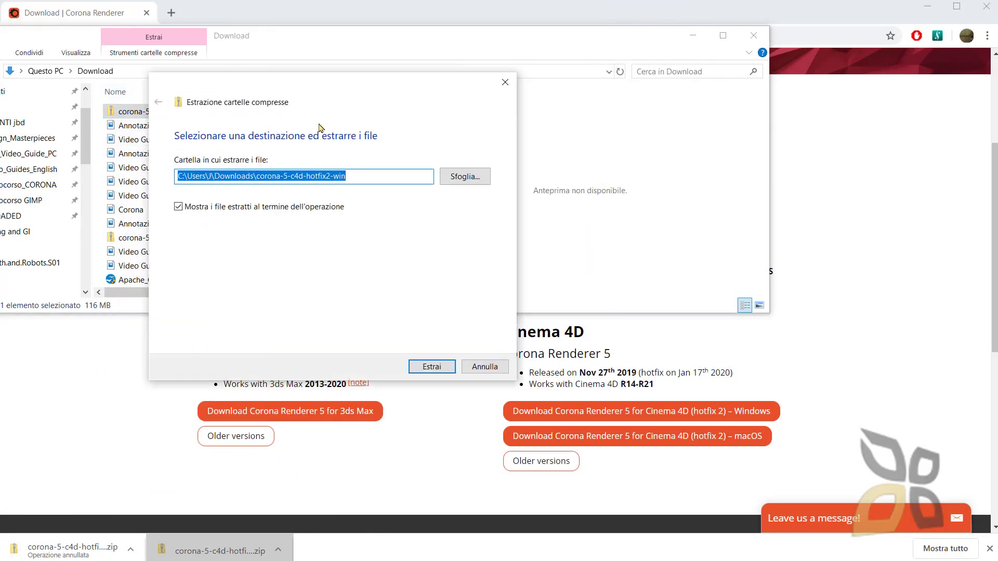
{"action": "left_click", "coordinate": [363, 411]}
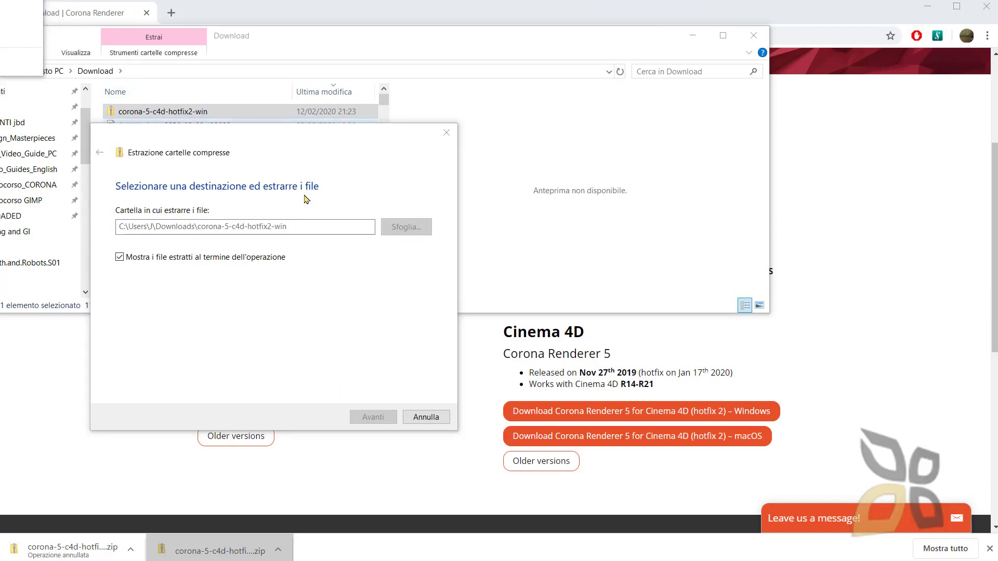
- Launch the extracted corona-5-c4d-hotfix2-win installer
{"action": "left_click_drag", "start_coordinate": [195, 67], "coordinate": [238, 119]}
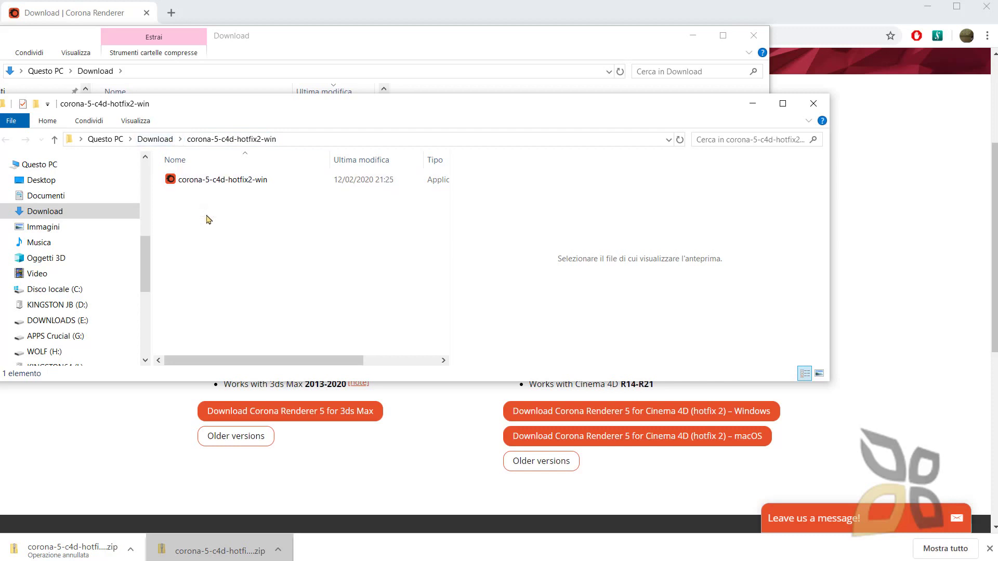
{"action": "left_click", "coordinate": [235, 187]}
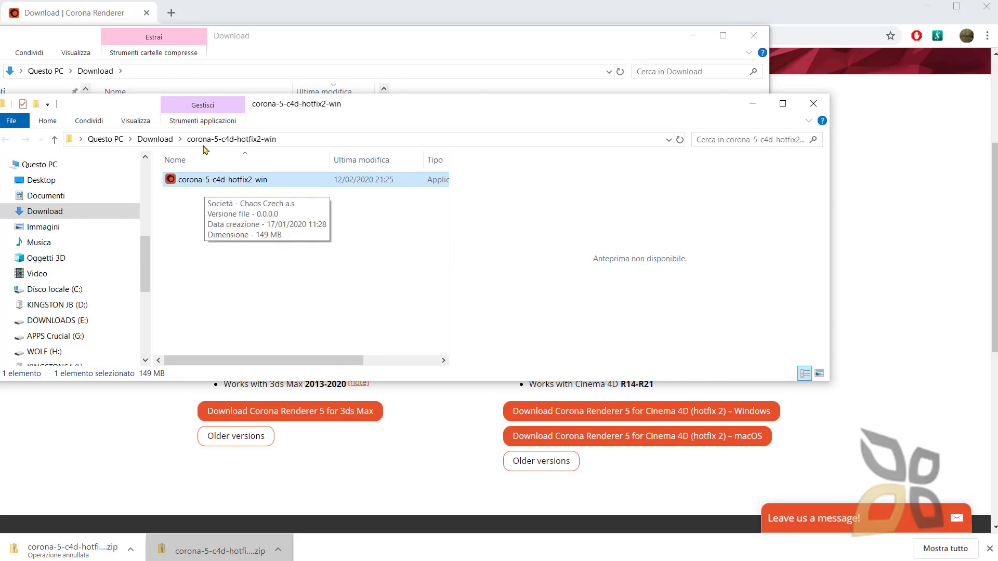
{"action": "double_click", "coordinate": [214, 180]}
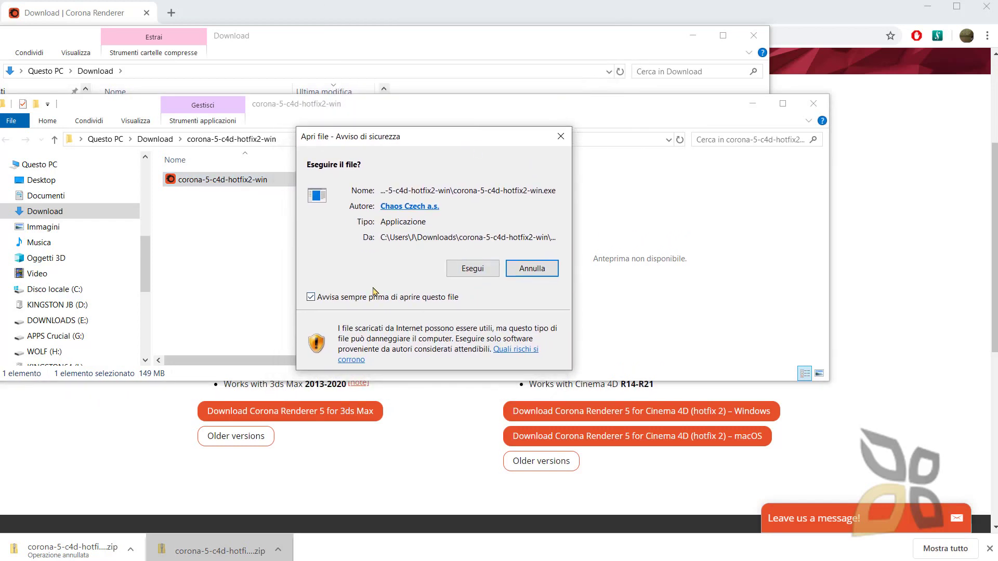
- Run the Corona installer, accept its terms and conditions, and minimize both Explorer windows
{"action": "left_click", "coordinate": [469, 274]}
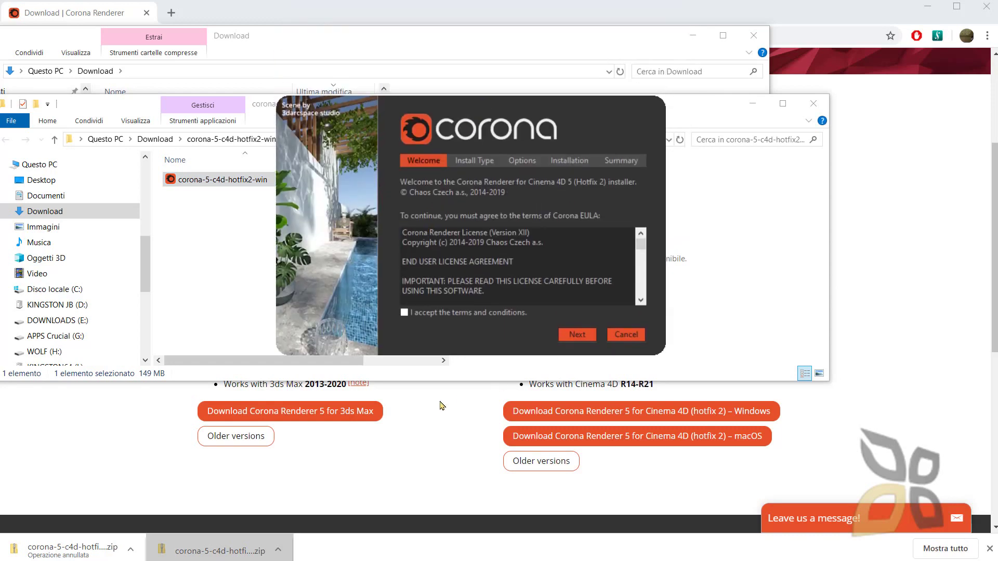
{"action": "left_click", "coordinate": [403, 313]}
{"action": "left_click", "coordinate": [753, 104]}
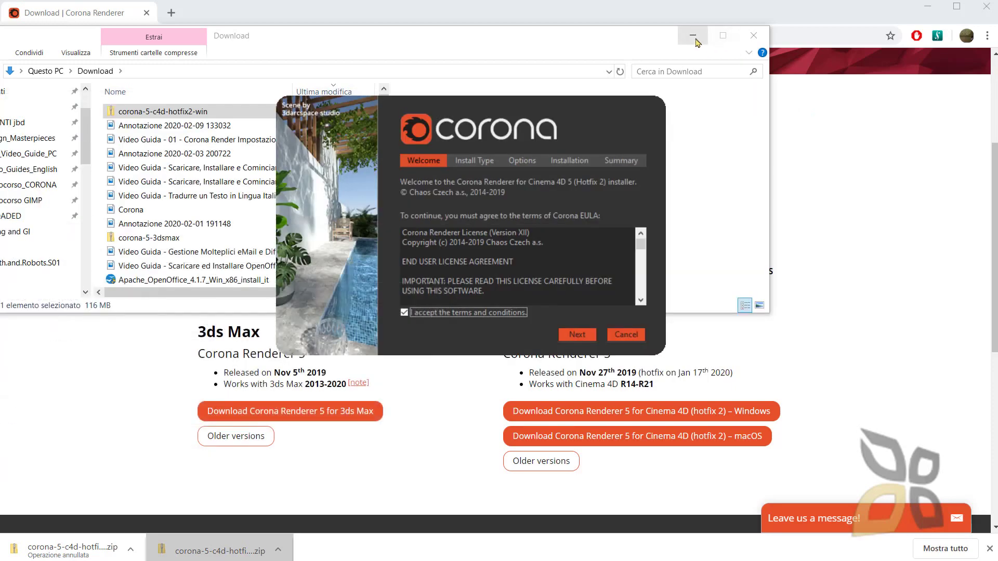
{"action": "left_click", "coordinate": [692, 35]}
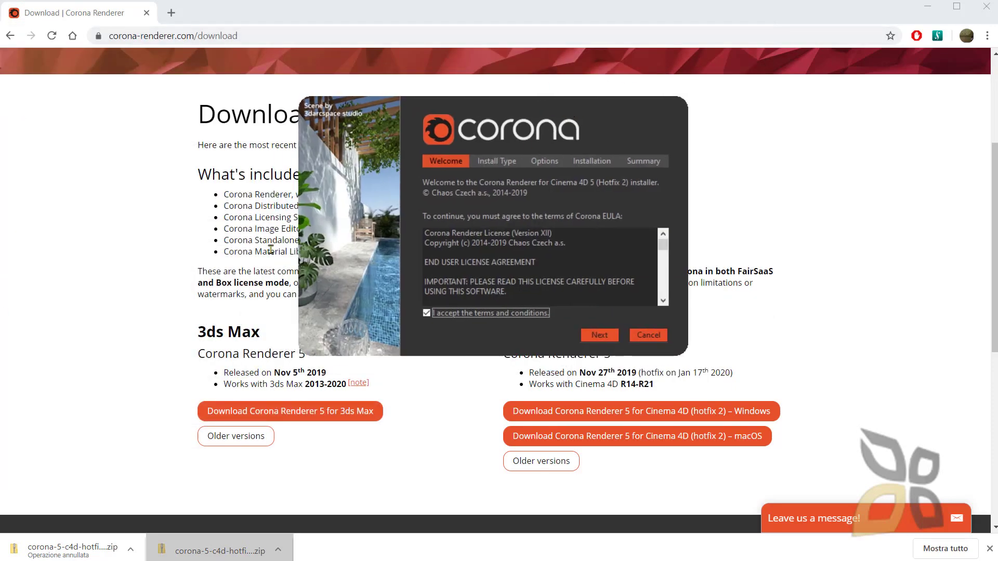
- Return Chrome to the Corona home page, then switch back to the installer
{"action": "scroll", "coordinate": [270, 249], "scroll_direction": "up", "scroll_amount": 4}
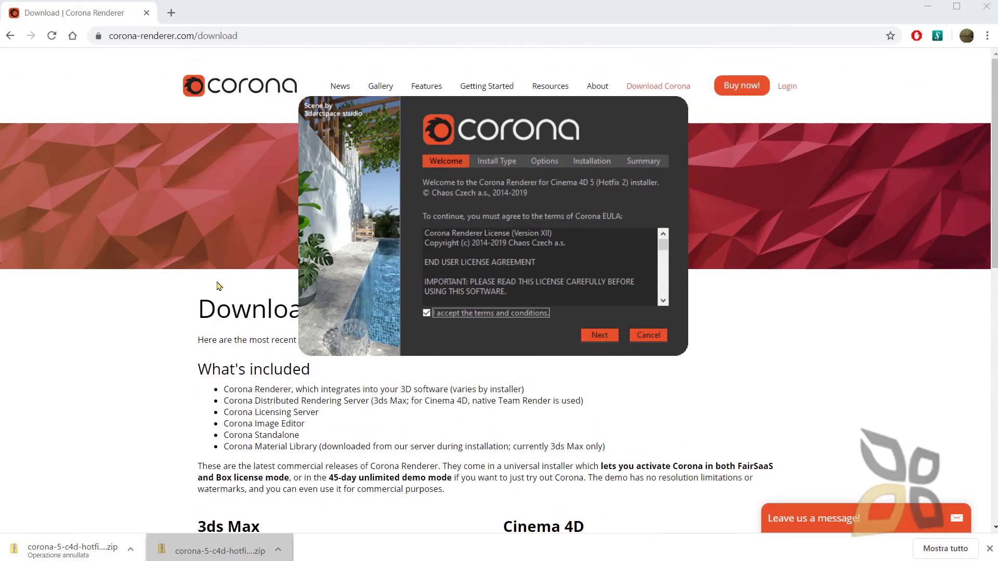
{"action": "left_click", "coordinate": [239, 97]}
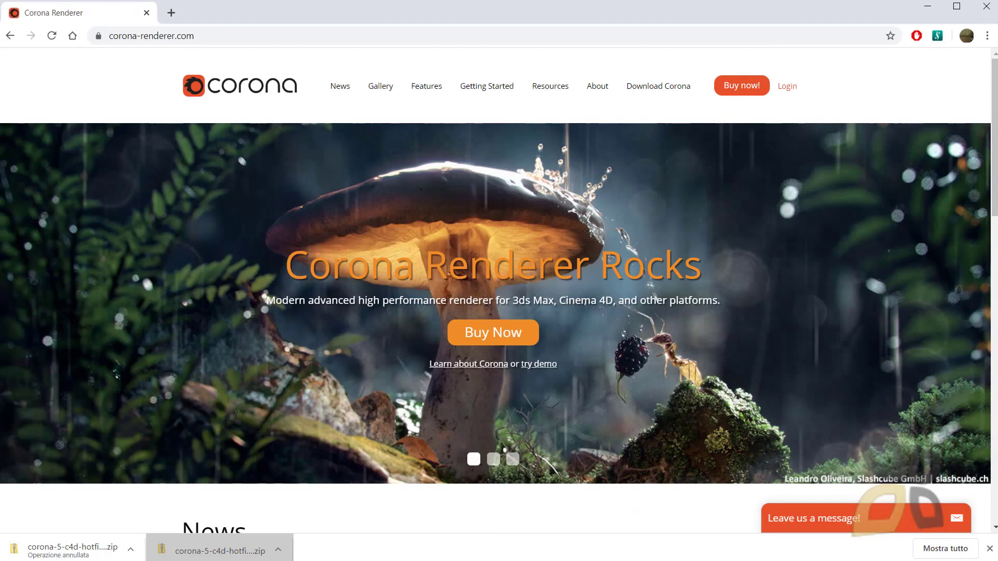
{"action": "key", "text": "alt+Tab"}
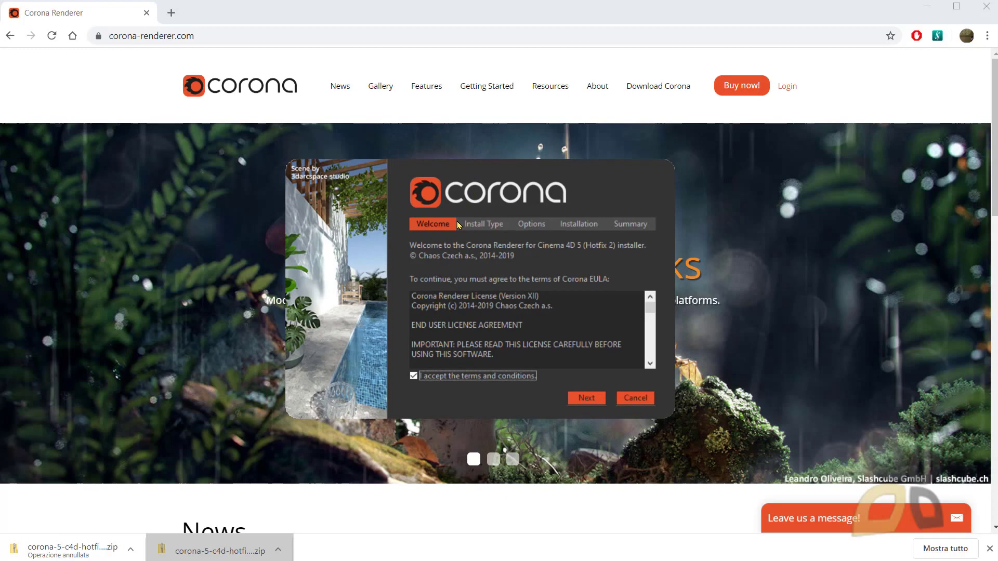
- On the Corona download page, select the 45-day unlimited demo mode paragraph
{"action": "left_click", "coordinate": [660, 89]}
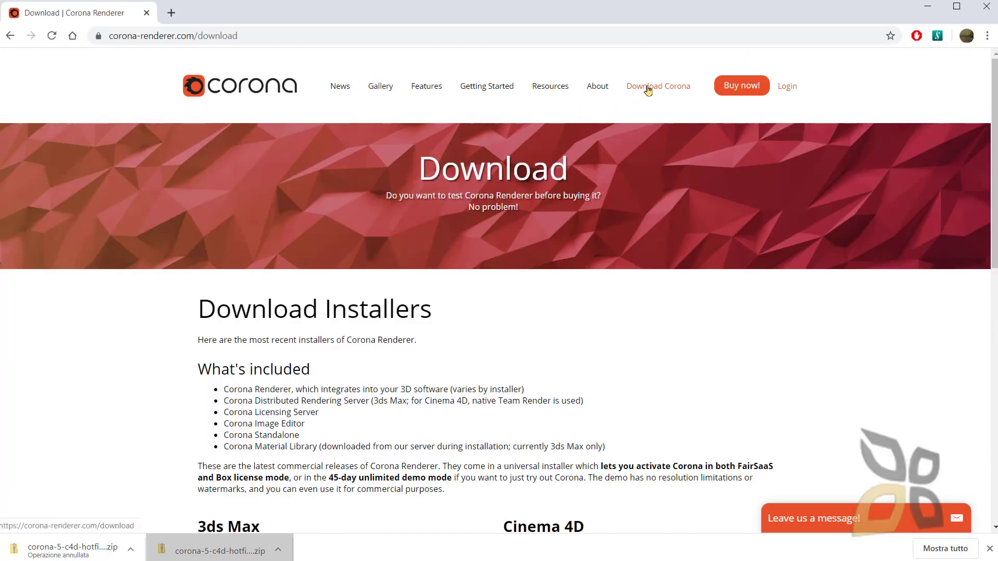
{"action": "scroll", "coordinate": [503, 399], "scroll_direction": "down", "scroll_amount": 1}
{"action": "scroll", "coordinate": [503, 399], "scroll_direction": "down", "scroll_amount": 6}
{"action": "scroll", "coordinate": [364, 228], "scroll_direction": "up", "scroll_amount": 3}
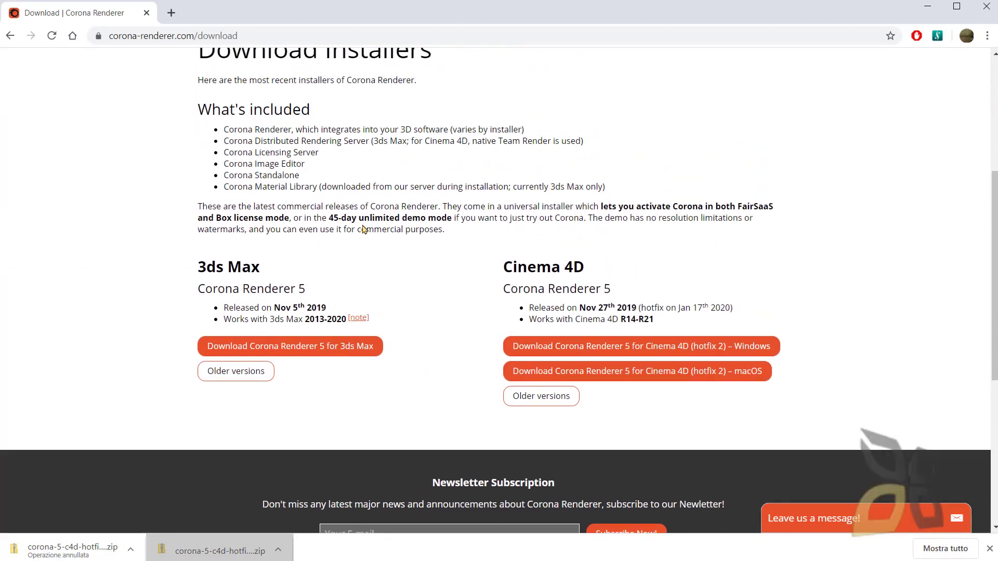
{"action": "left_click_drag", "start_coordinate": [332, 215], "coordinate": [526, 218]}
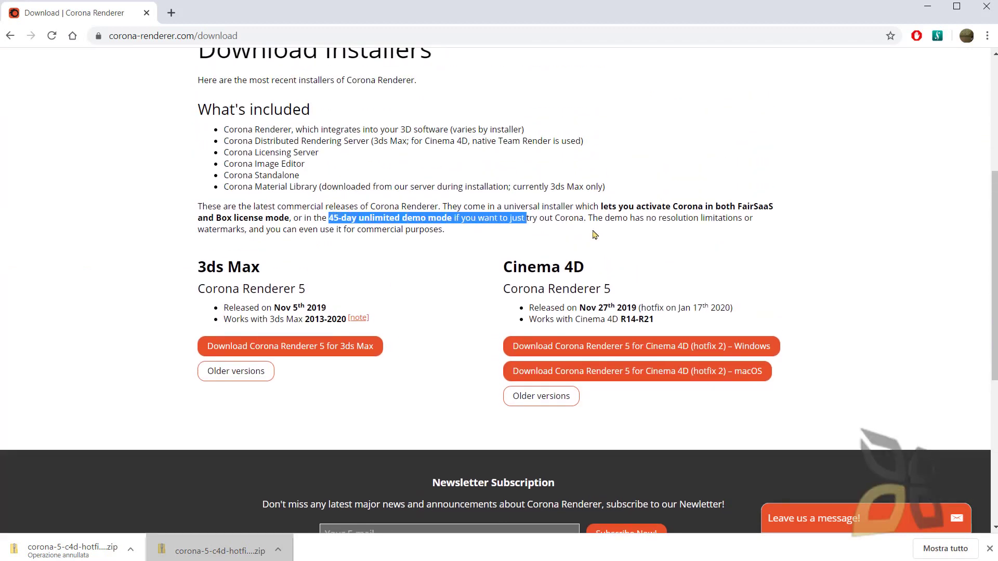
{"action": "left_click_drag", "start_coordinate": [595, 235], "coordinate": [429, 224]}
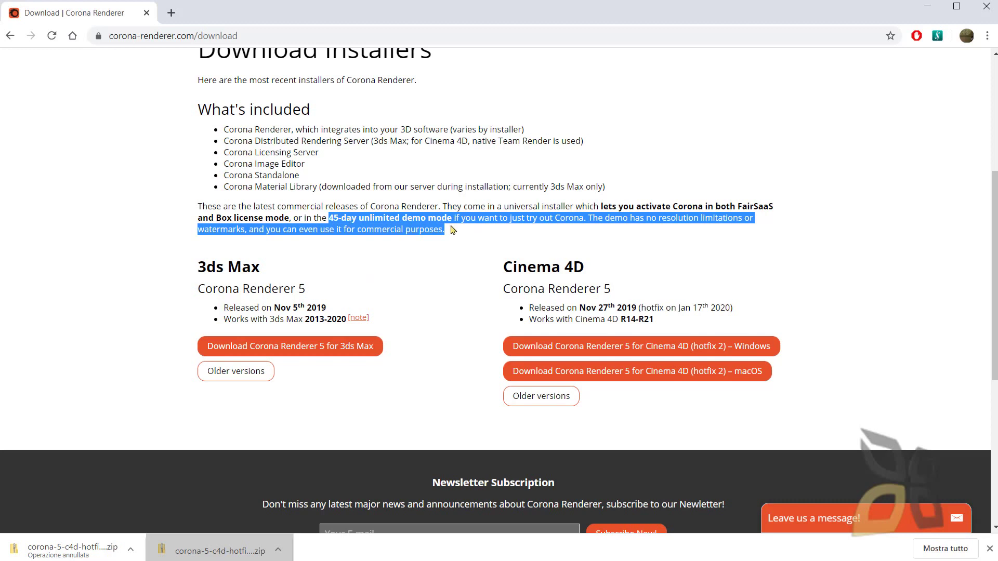
{"action": "left_click", "coordinate": [381, 222]}
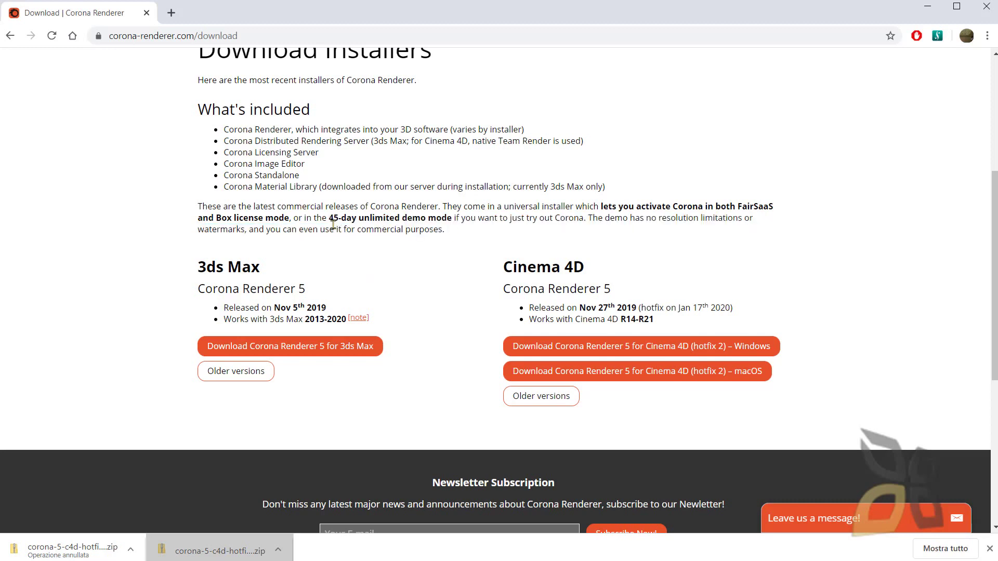
{"action": "left_click_drag", "start_coordinate": [329, 218], "coordinate": [760, 208]}
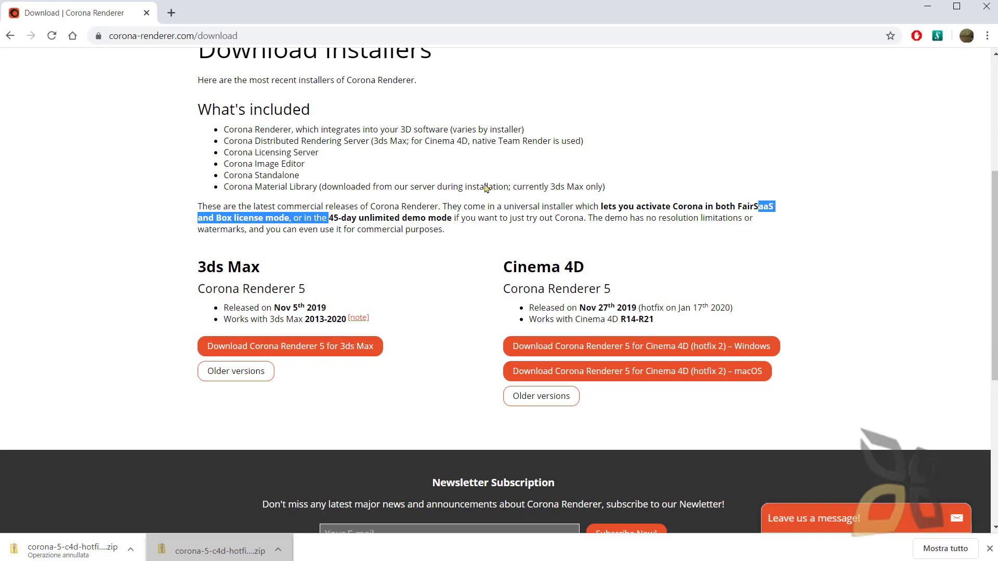
{"action": "scroll", "coordinate": [432, 314], "scroll_direction": "up", "scroll_amount": 1}
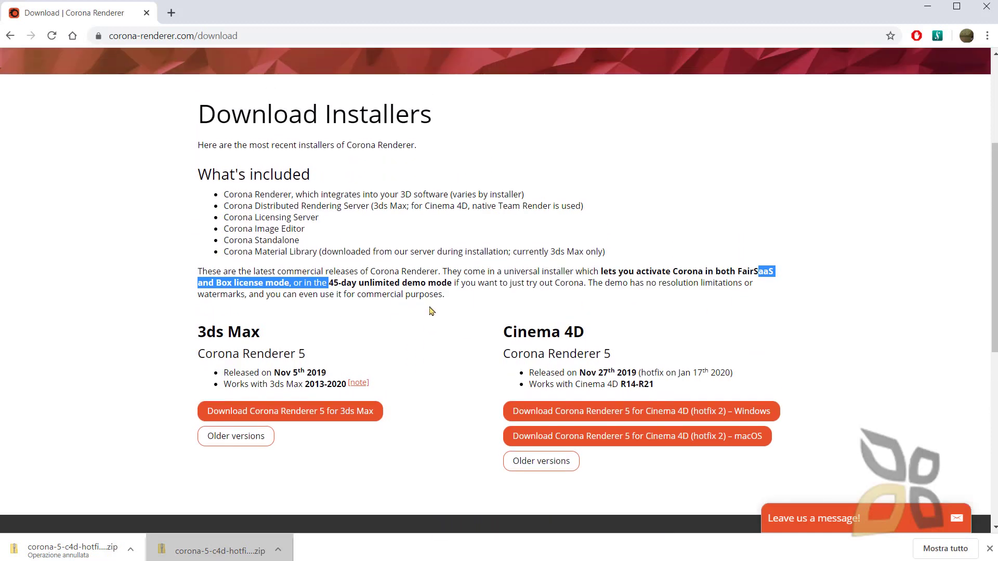
{"action": "triple_click", "coordinate": [329, 280]}
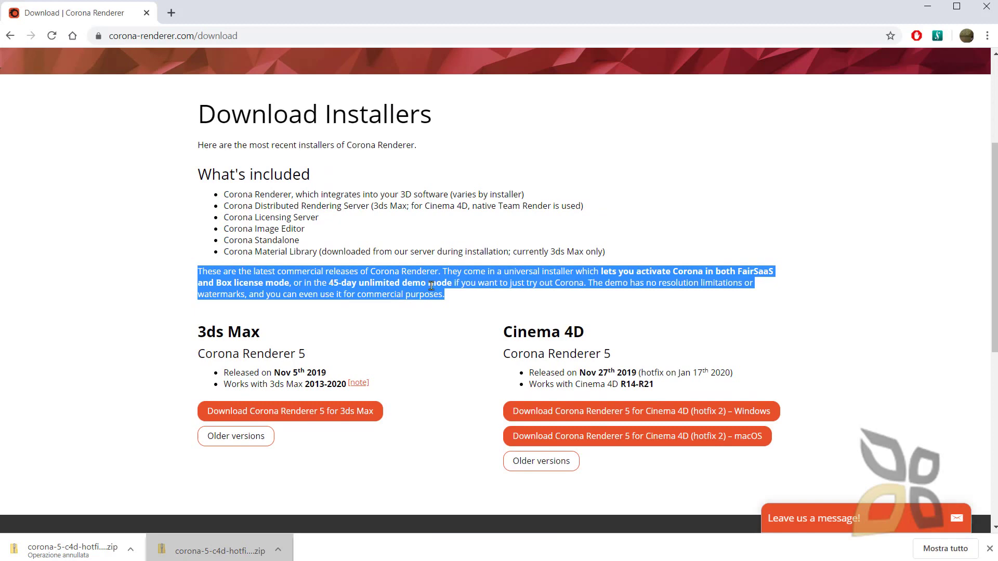
{"action": "left_click", "coordinate": [534, 305]}
- Open the Prezzi e licenze page showing FairSaaS plans at 24,99 €/mese
{"action": "scroll", "coordinate": [693, 339], "scroll_direction": "up", "scroll_amount": 3}
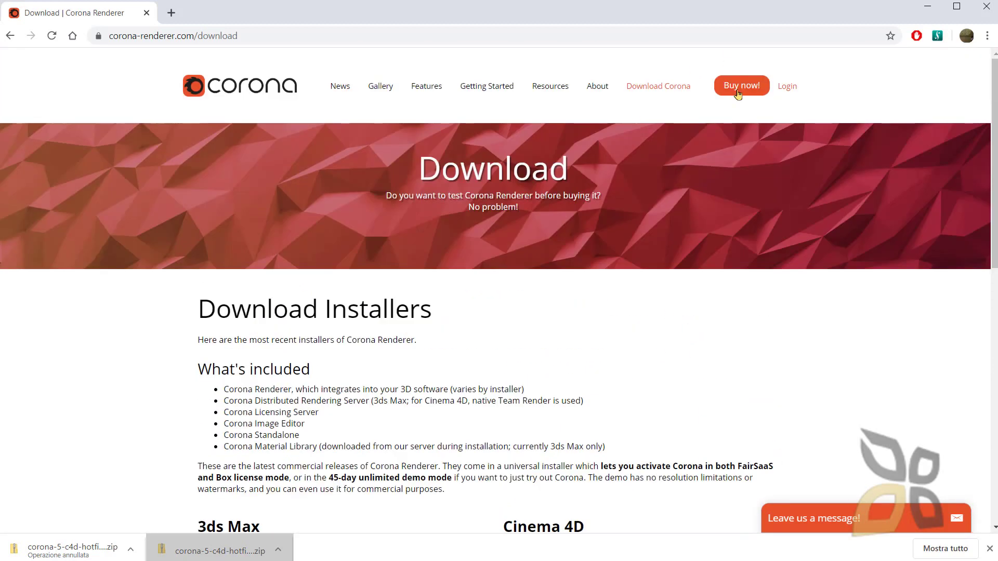
{"action": "left_click", "coordinate": [738, 92]}
{"action": "scroll", "coordinate": [528, 324], "scroll_direction": "down", "scroll_amount": 5}
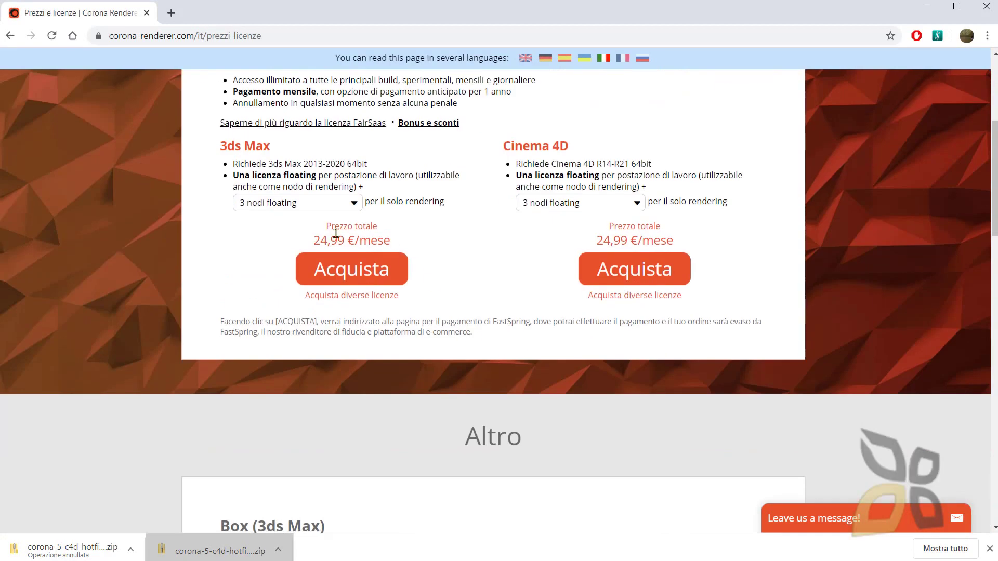
{"action": "scroll", "coordinate": [538, 300], "scroll_direction": "up", "scroll_amount": 5}
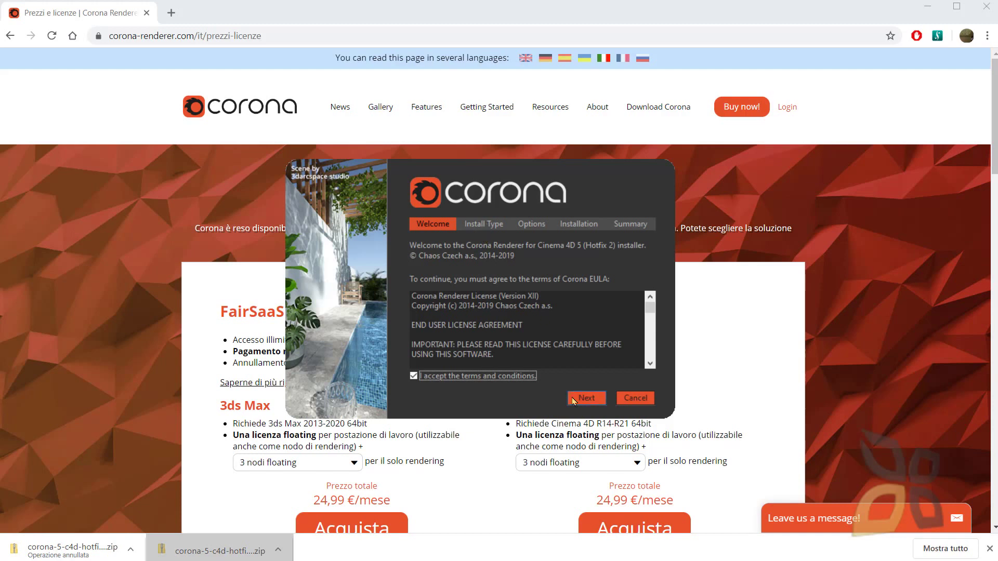
- Choose a custom unpack-only install into the Download folder, keeping its existing content
{"action": "left_click", "coordinate": [595, 401]}
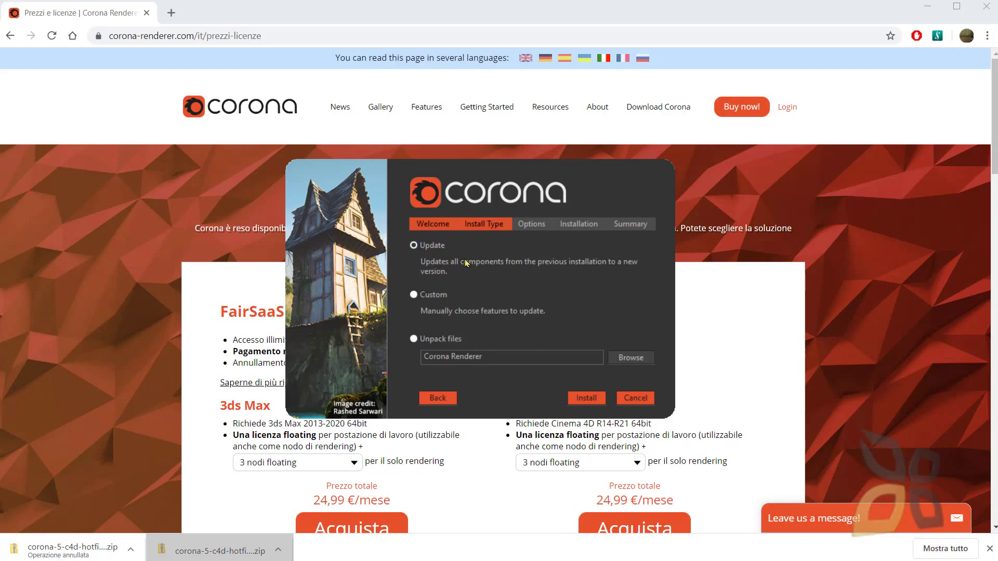
{"action": "left_click", "coordinate": [439, 297]}
{"action": "left_click", "coordinate": [434, 343]}
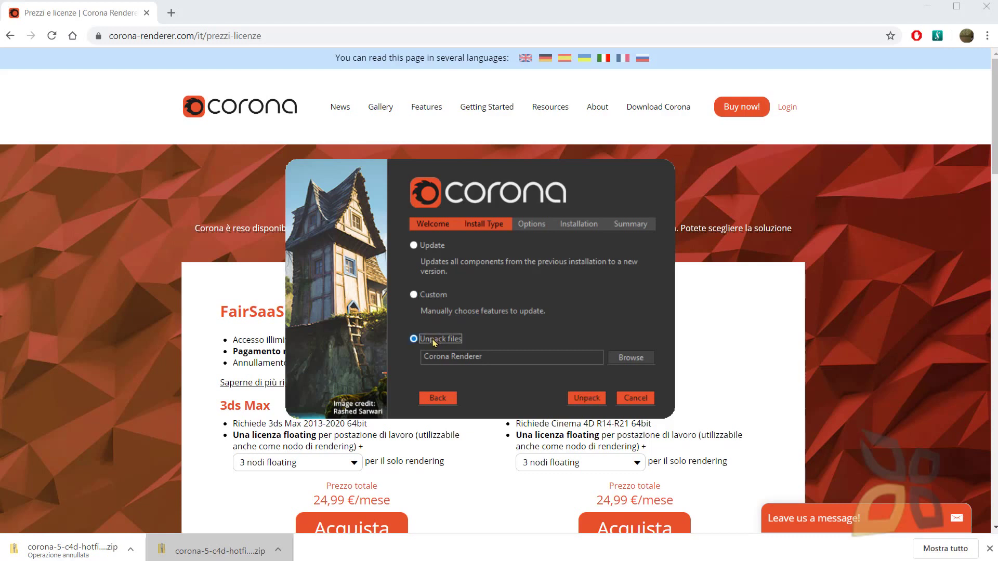
{"action": "left_click", "coordinate": [629, 357]}
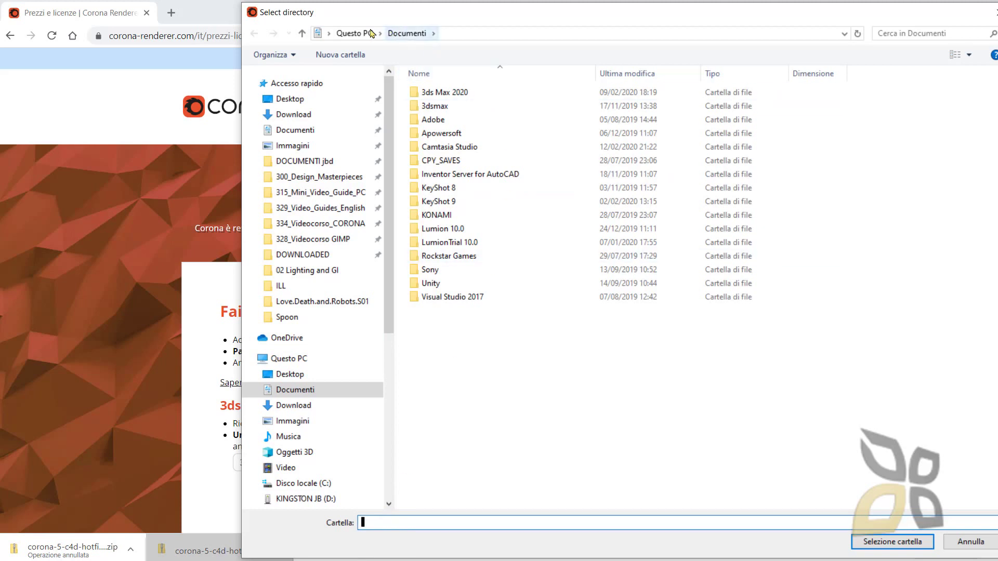
{"action": "left_click", "coordinate": [288, 115]}
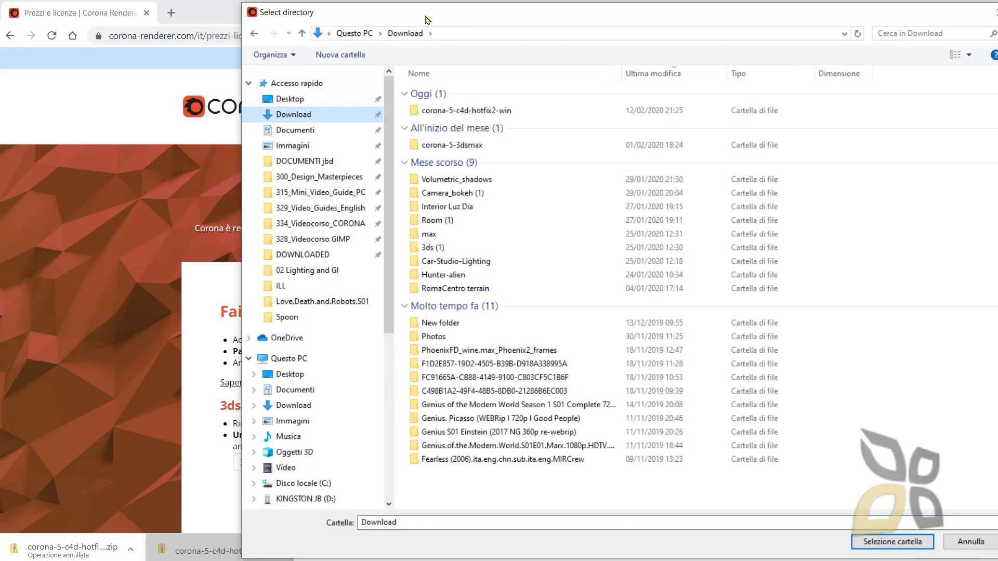
{"action": "key", "text": "Return"}
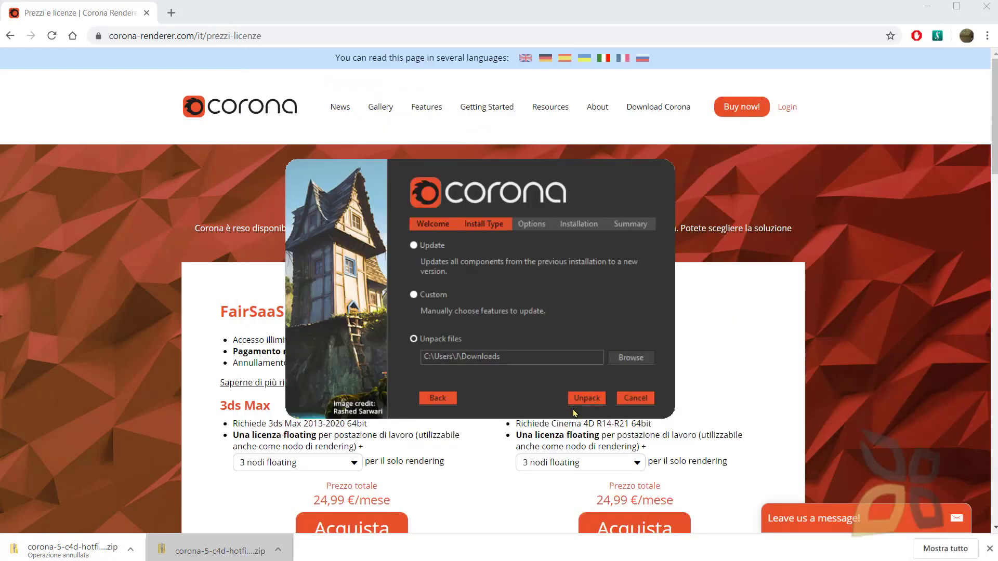
{"action": "left_click", "coordinate": [583, 403]}
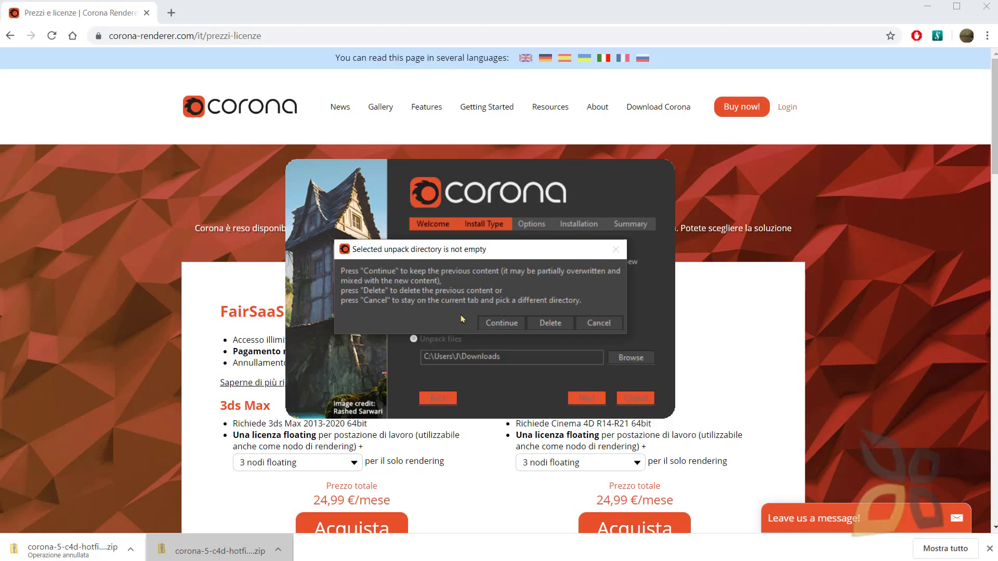
{"action": "left_click", "coordinate": [494, 322]}
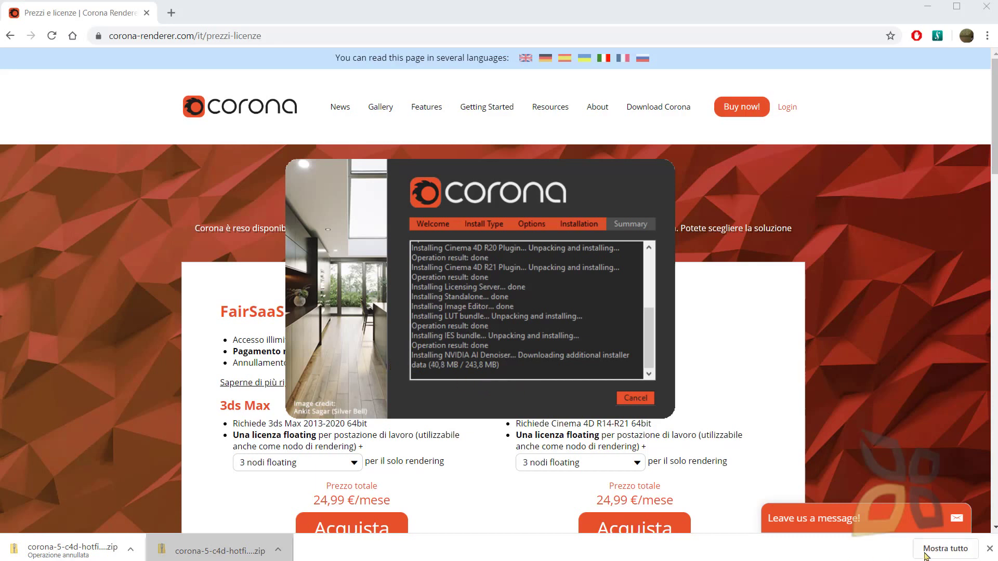
- Bring Chrome back in front and return to the Corona Renderer home page
{"action": "left_click", "coordinate": [988, 549]}
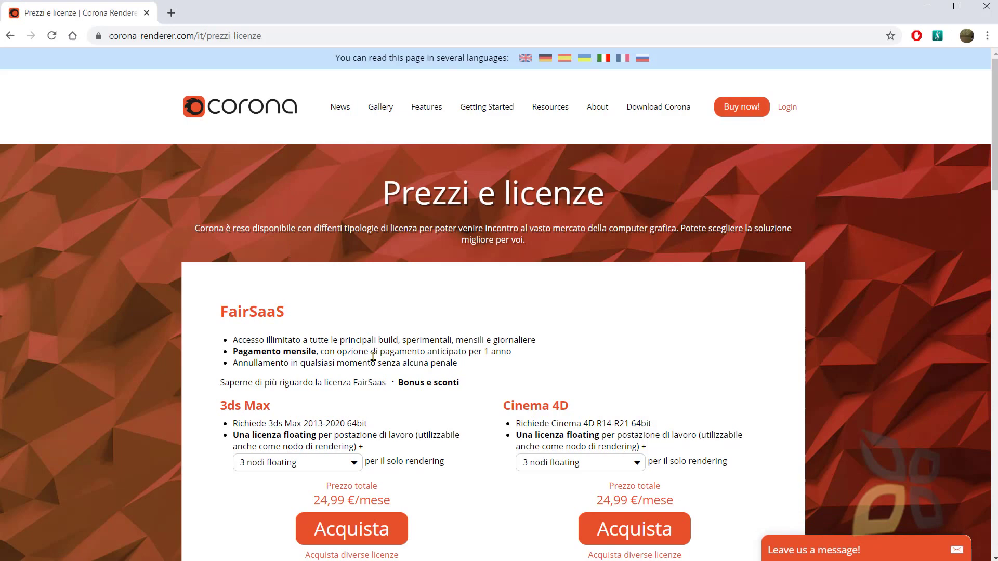
{"action": "scroll", "coordinate": [399, 349], "scroll_direction": "down", "scroll_amount": 3}
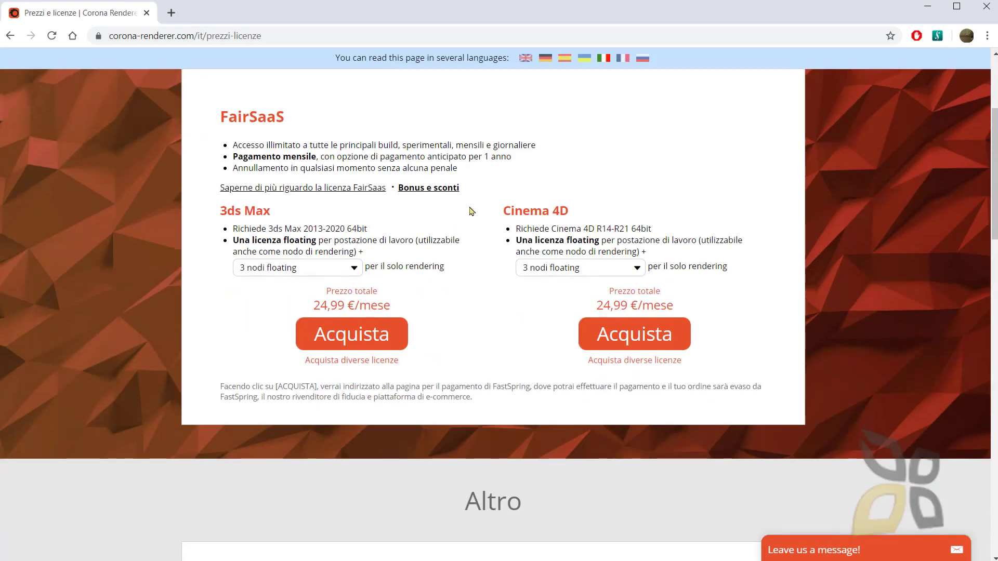
{"action": "scroll", "coordinate": [527, 280], "scroll_direction": "up", "scroll_amount": 1}
{"action": "scroll", "coordinate": [322, 218], "scroll_direction": "up", "scroll_amount": 2}
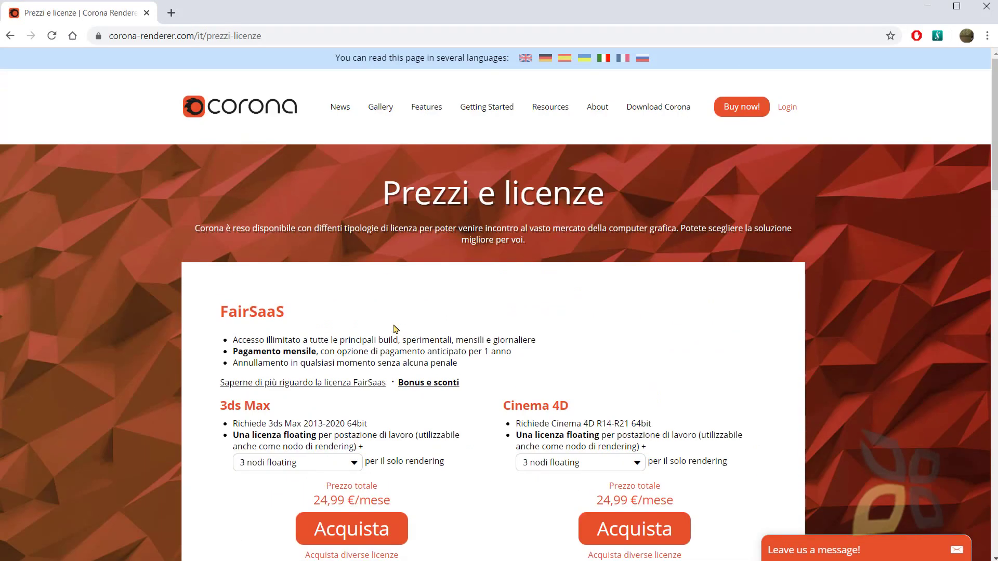
{"action": "left_click", "coordinate": [252, 104]}
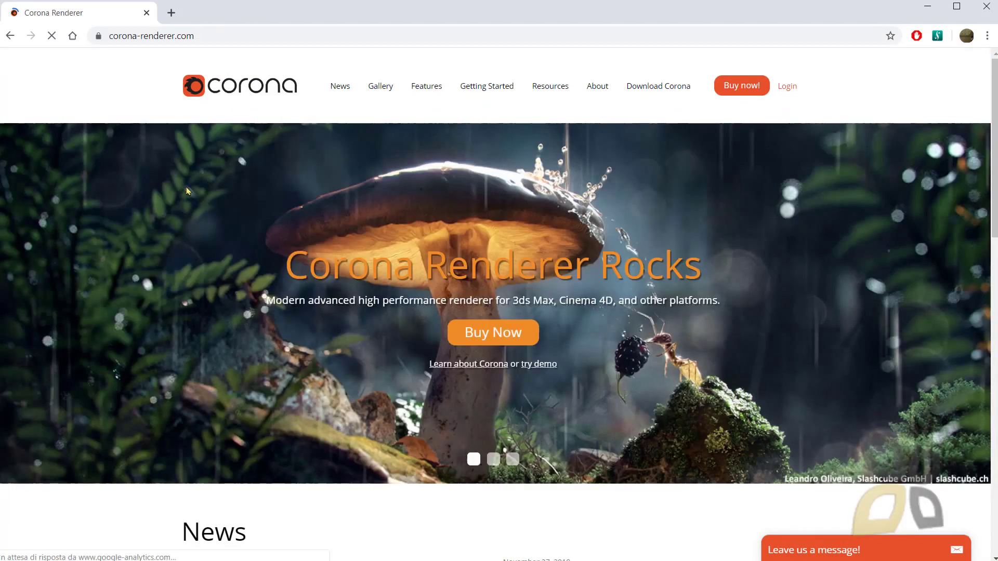
- Search Google for 'cinema 4d download' from the address bar
{"action": "left_click_drag", "start_coordinate": [192, 36], "coordinate": [199, 36]}
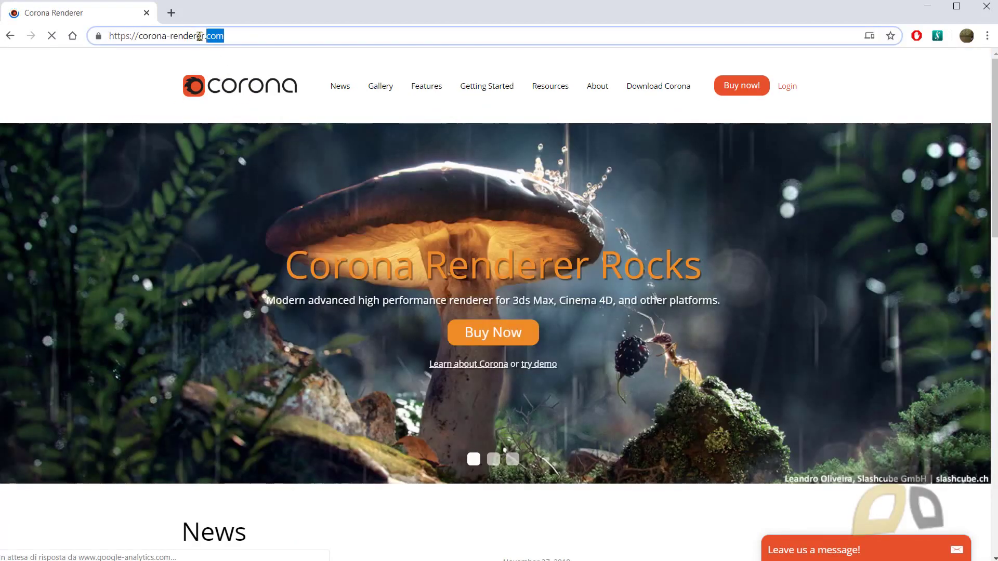
{"action": "triple_click", "coordinate": [200, 36]}
{"action": "type", "text": "ci"}
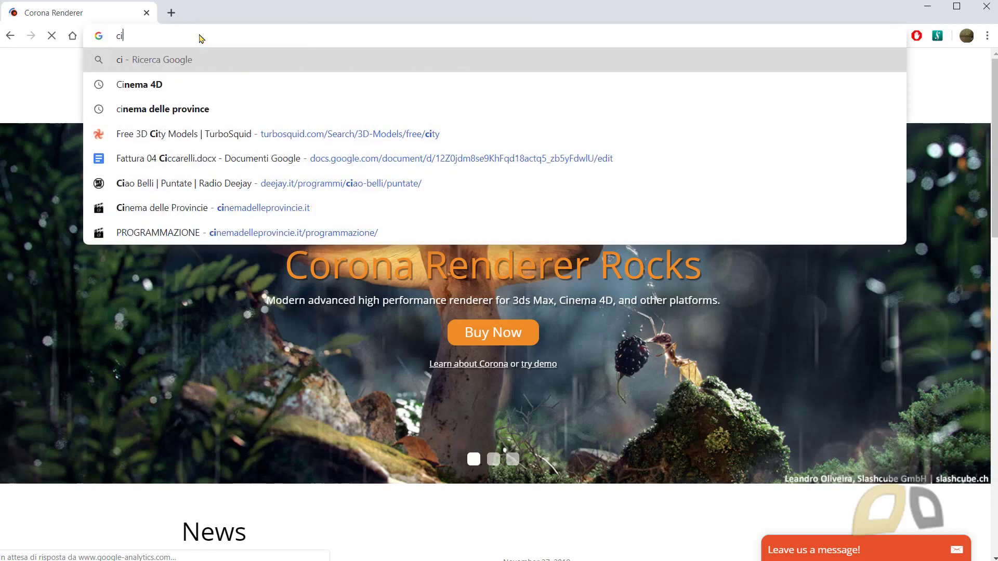
{"action": "type", "text": "nema 3"}
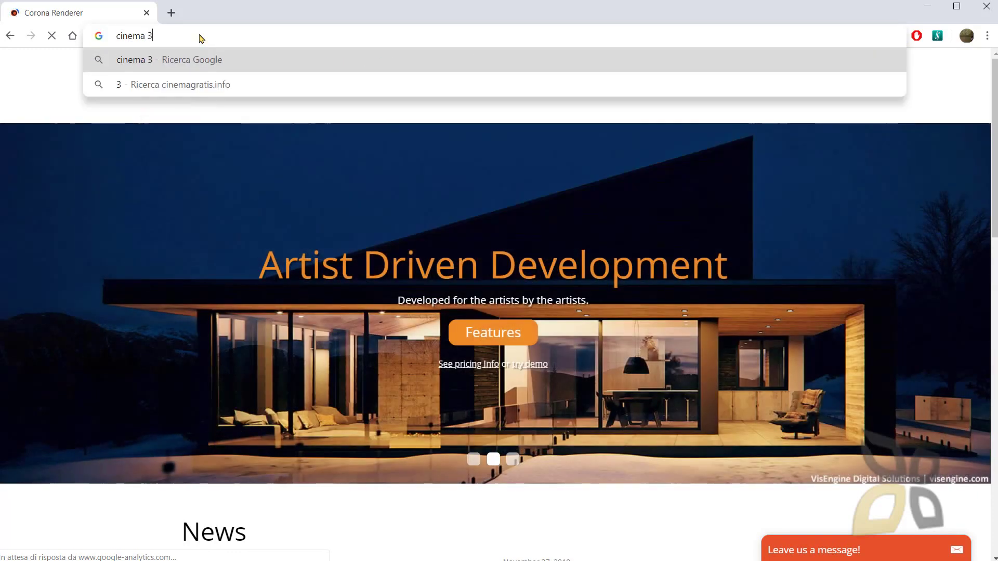
{"action": "key", "text": "BackSpace"}
{"action": "type", "text": "4d"}
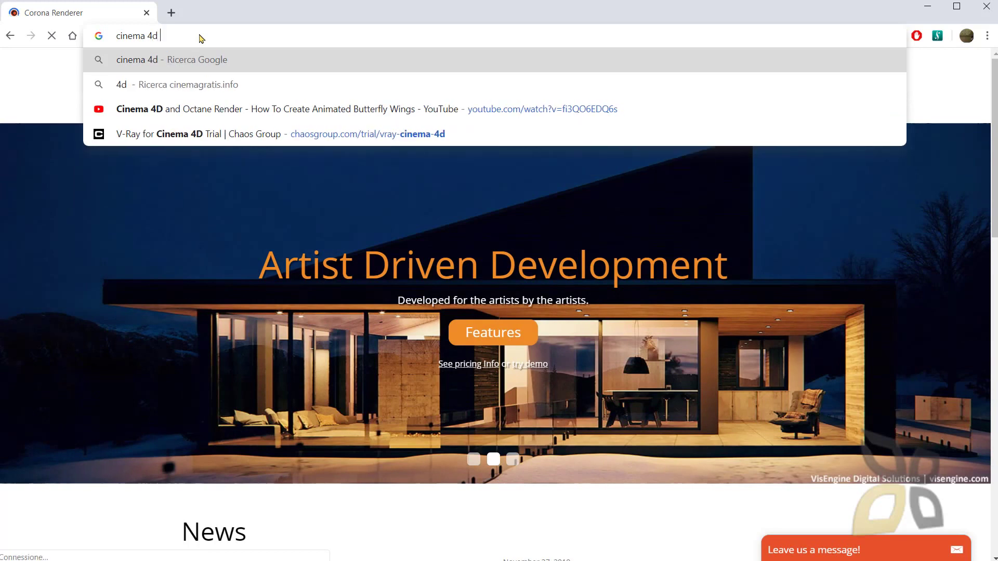
{"action": "type", "text": " download"}
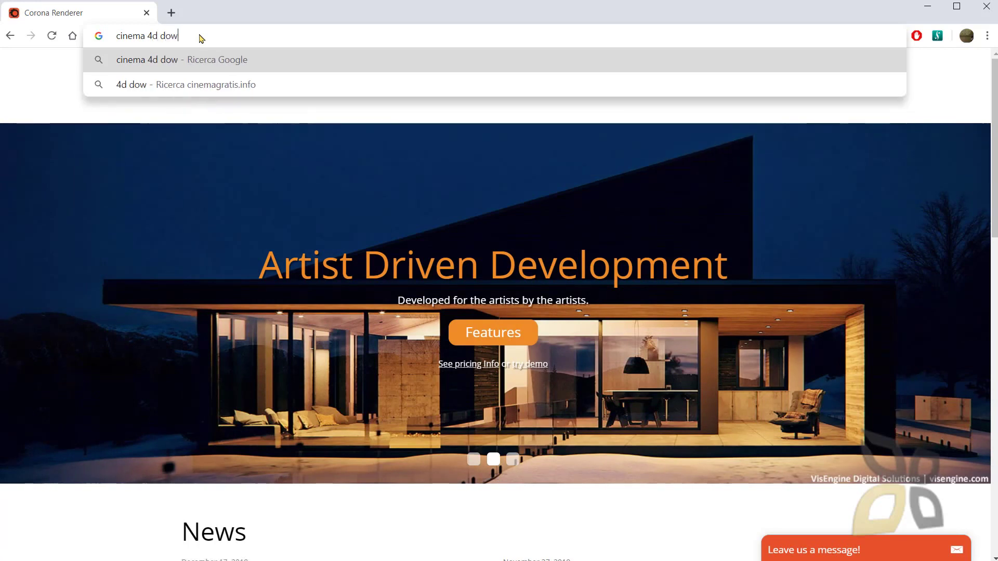
{"action": "key", "text": "Return"}
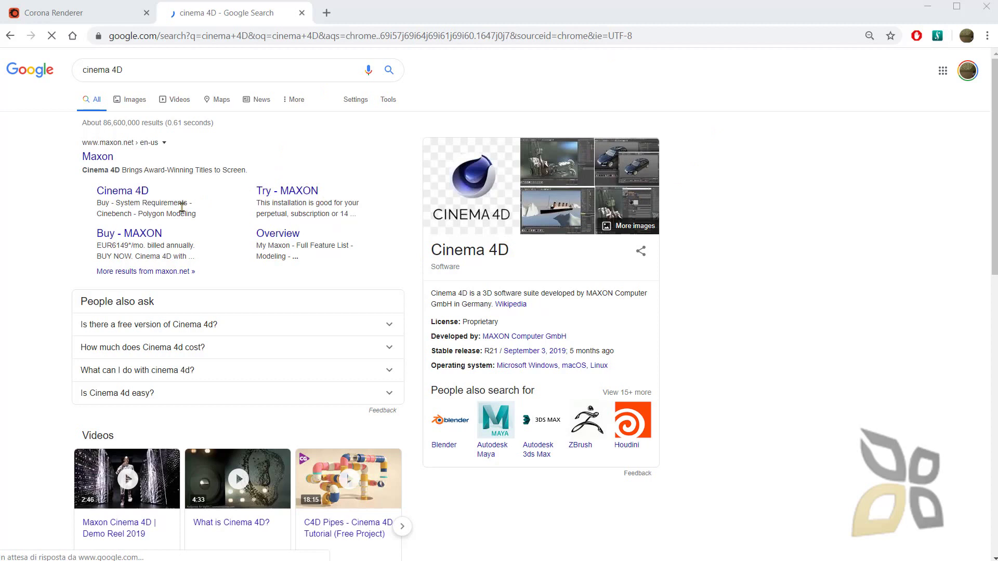
- Open Maxon's Cinema 4D Try page in United Kingdom (English) and highlight the 14-day trial wording
{"action": "left_click", "coordinate": [311, 194]}
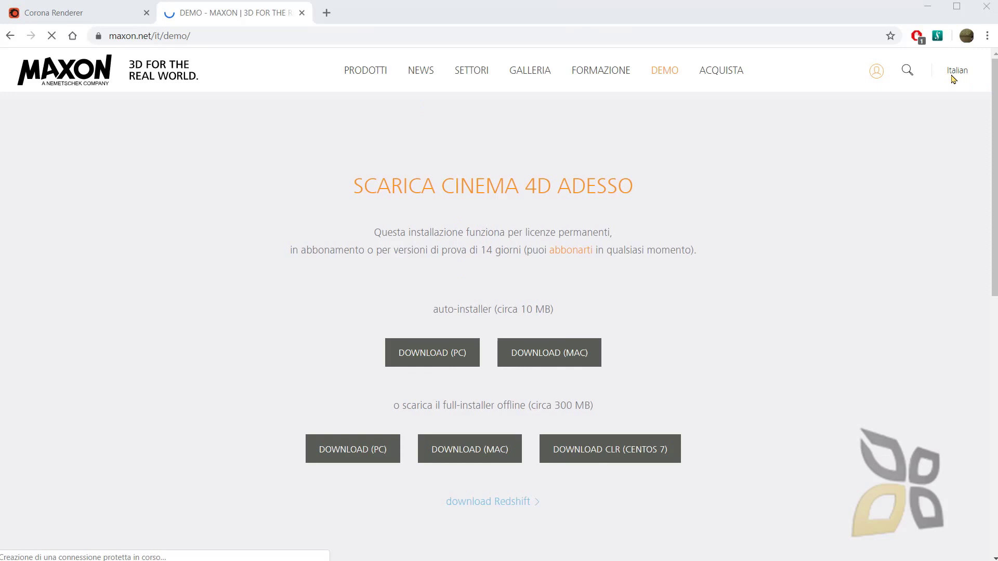
{"action": "left_click", "coordinate": [957, 71]}
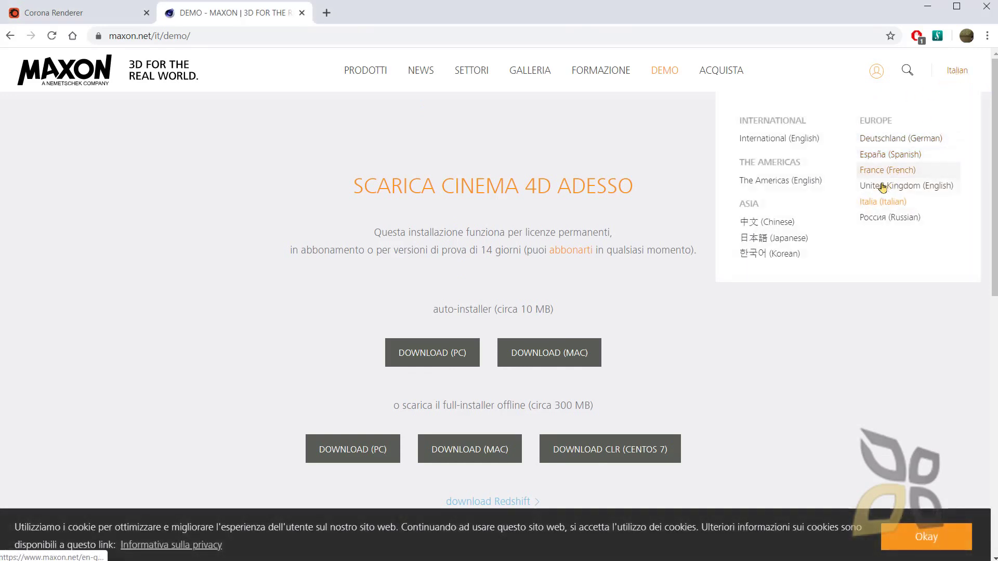
{"action": "left_click", "coordinate": [882, 186]}
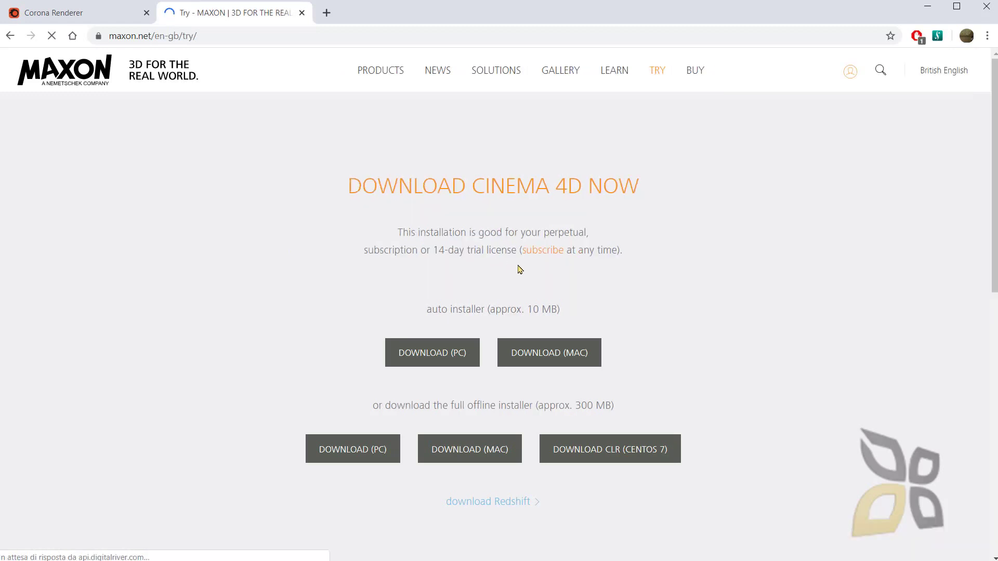
{"action": "left_click_drag", "start_coordinate": [434, 250], "coordinate": [464, 250]}
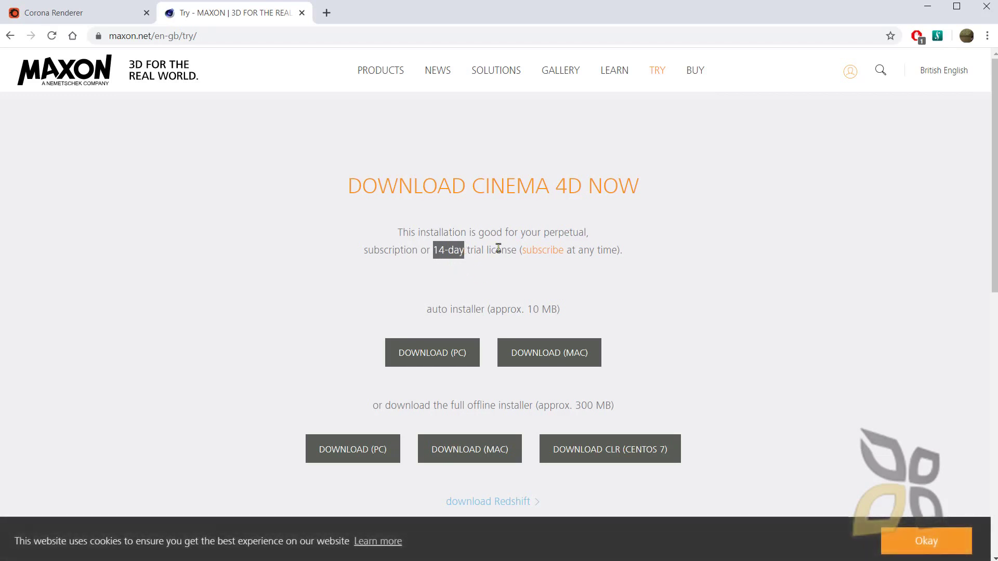
{"action": "scroll", "coordinate": [742, 347], "scroll_direction": "down", "scroll_amount": 2}
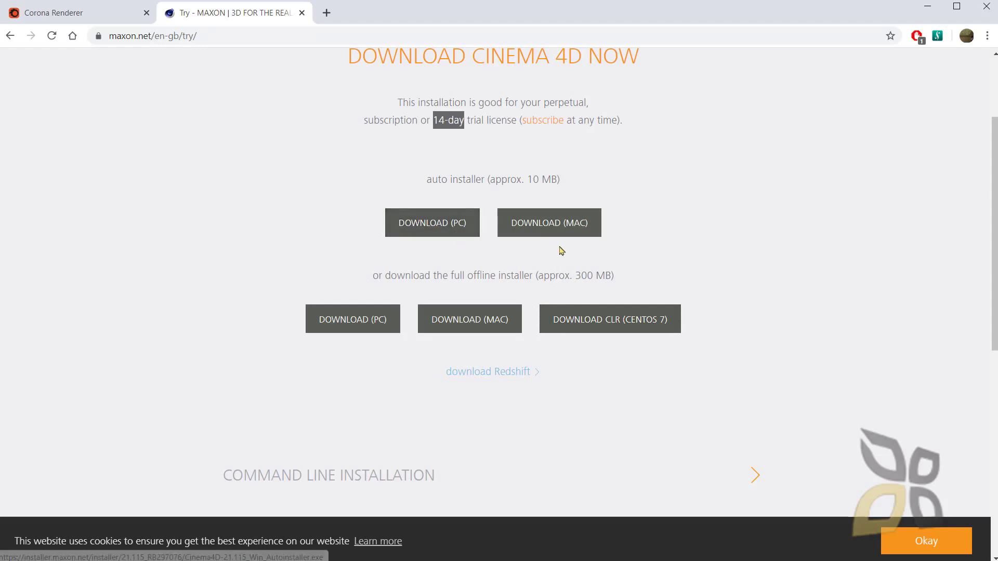
{"action": "scroll", "coordinate": [262, 315], "scroll_direction": "up", "scroll_amount": 2}
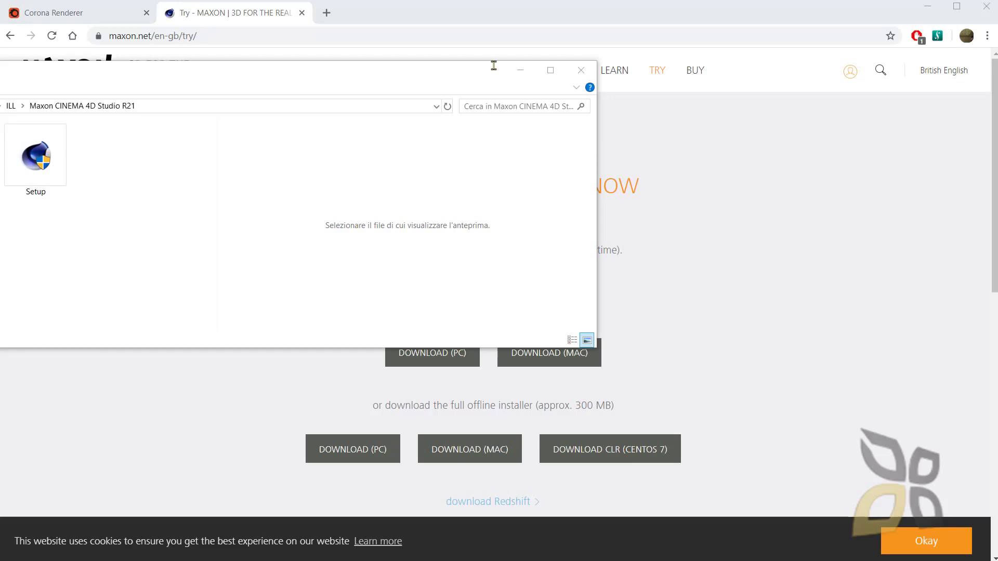
- Bring up the Maxon CINEMA 4D Studio R21 folder, then close the Explorer windows
{"action": "left_click", "coordinate": [36, 156]}
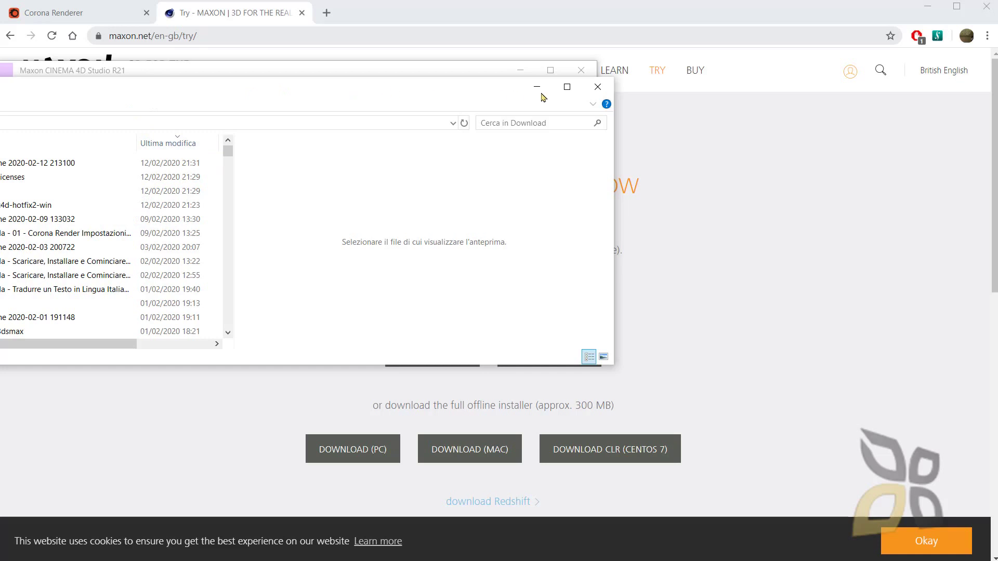
{"action": "left_click", "coordinate": [597, 86]}
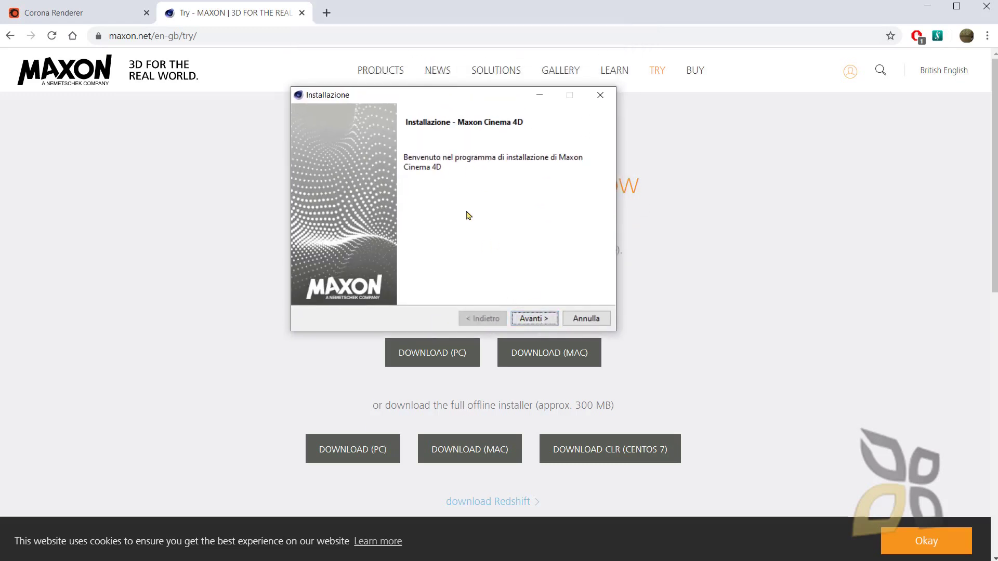
- Change the Cinema 4D install path from Program Files to the APPS Crucial (G:) drive
{"action": "left_click", "coordinate": [534, 322]}
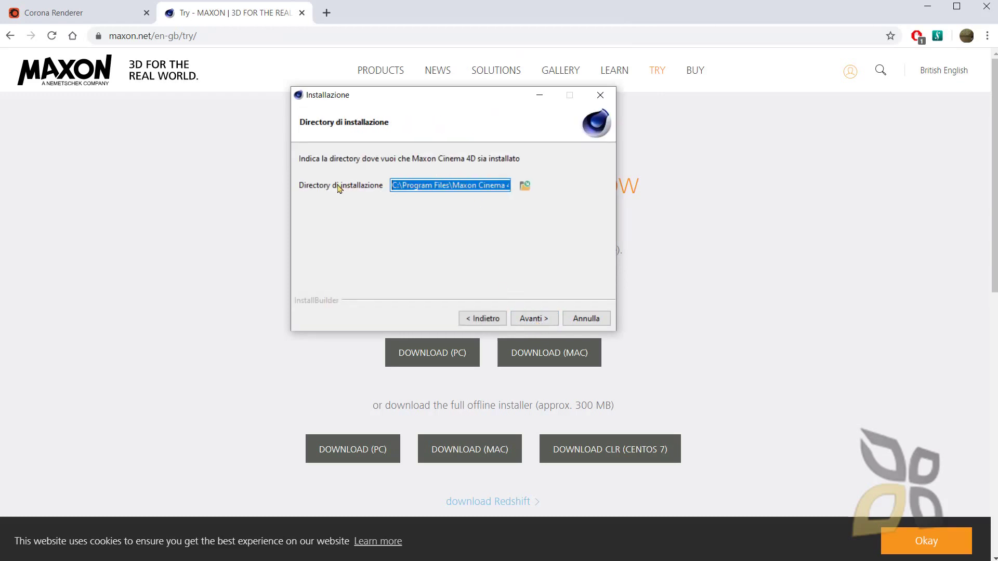
{"action": "left_click_drag", "start_coordinate": [435, 184], "coordinate": [543, 187]}
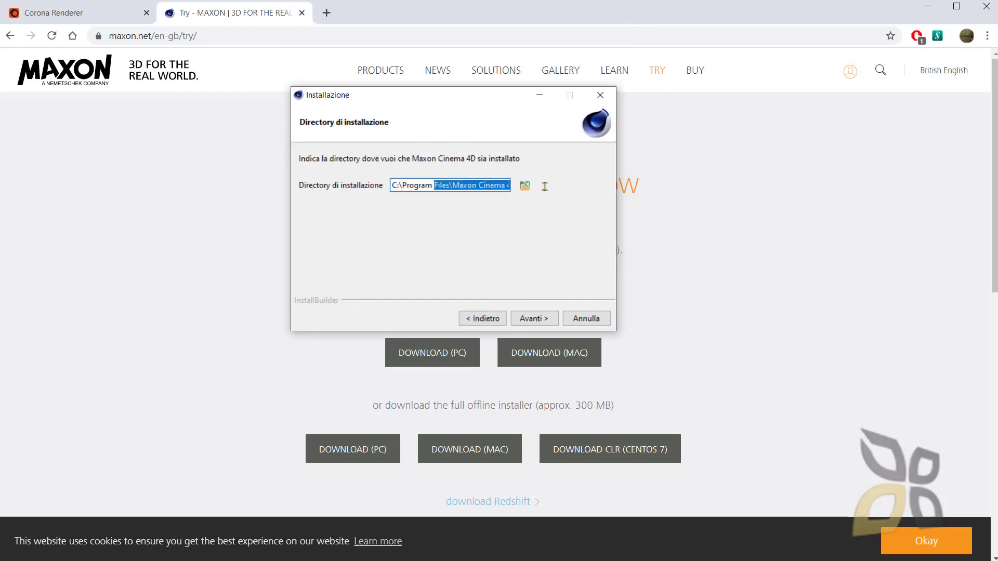
{"action": "triple_click", "coordinate": [438, 184]}
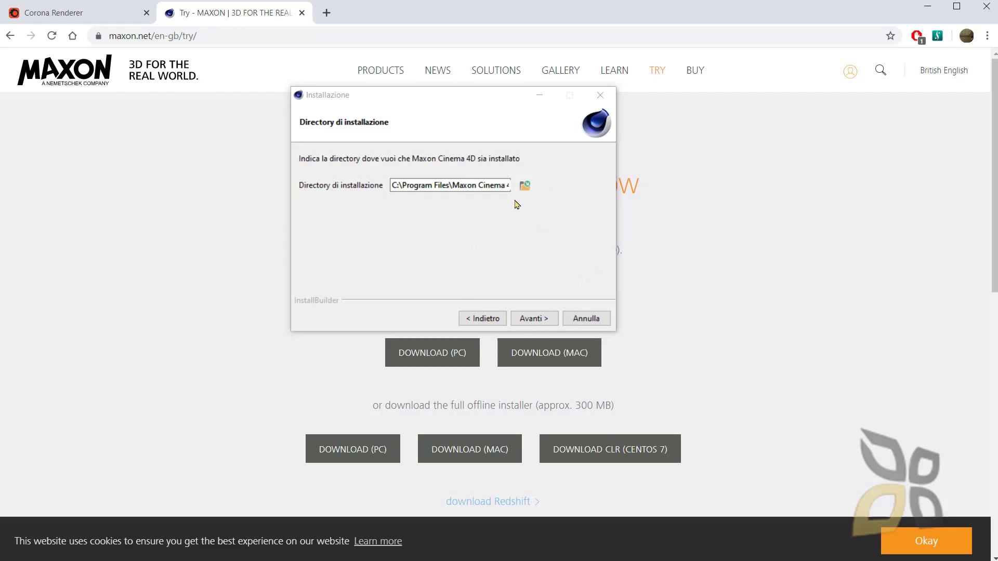
{"action": "left_click", "coordinate": [525, 186]}
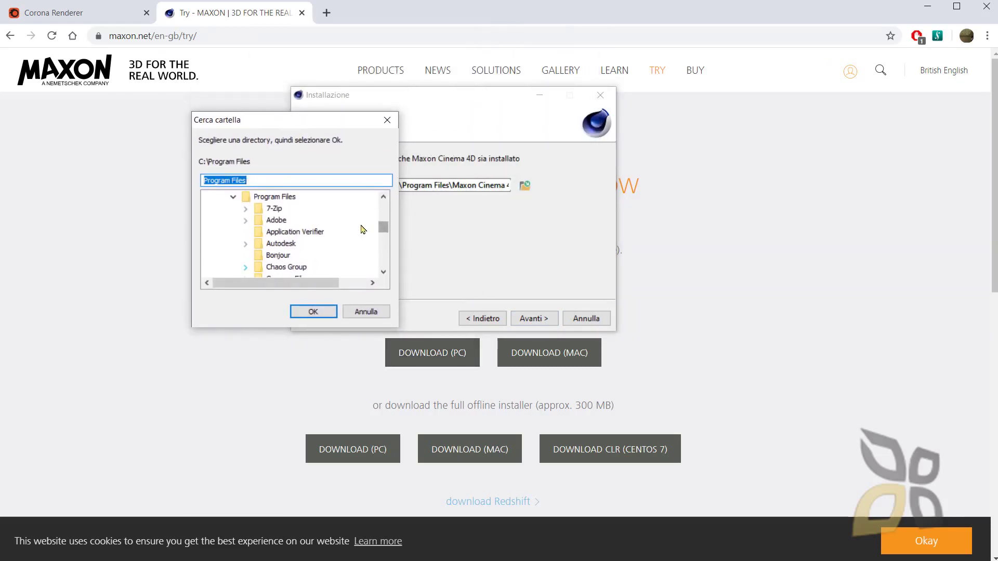
{"action": "left_click", "coordinate": [233, 198]}
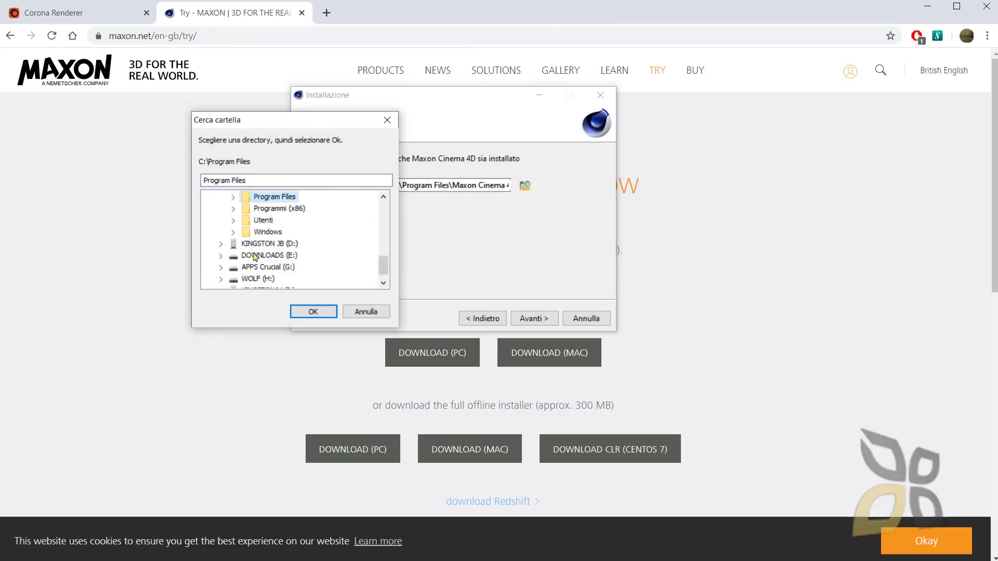
{"action": "scroll", "coordinate": [259, 249], "scroll_direction": "up", "scroll_amount": 2}
{"action": "scroll", "coordinate": [257, 263], "scroll_direction": "down", "scroll_amount": 3}
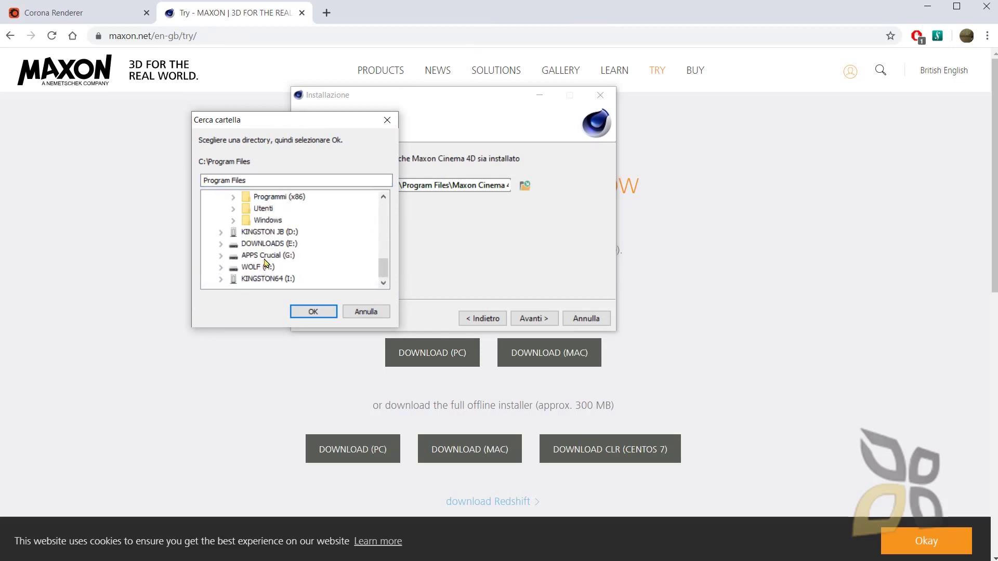
{"action": "left_click", "coordinate": [265, 256]}
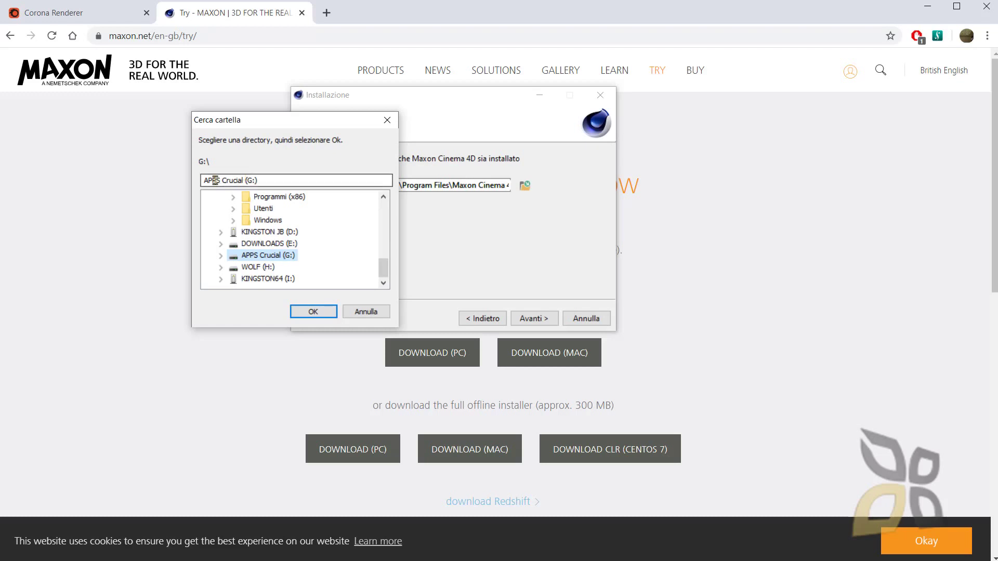
{"action": "left_click", "coordinate": [313, 312]}
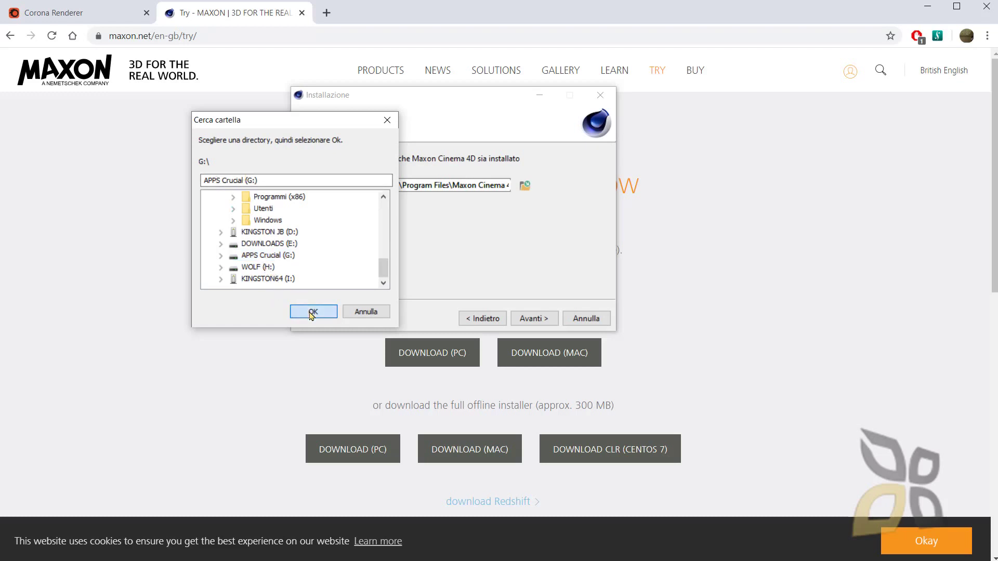
- Decline installing into the non-empty G: drive, reselect G:, and return to the setup folder
{"action": "left_click", "coordinate": [408, 186]}
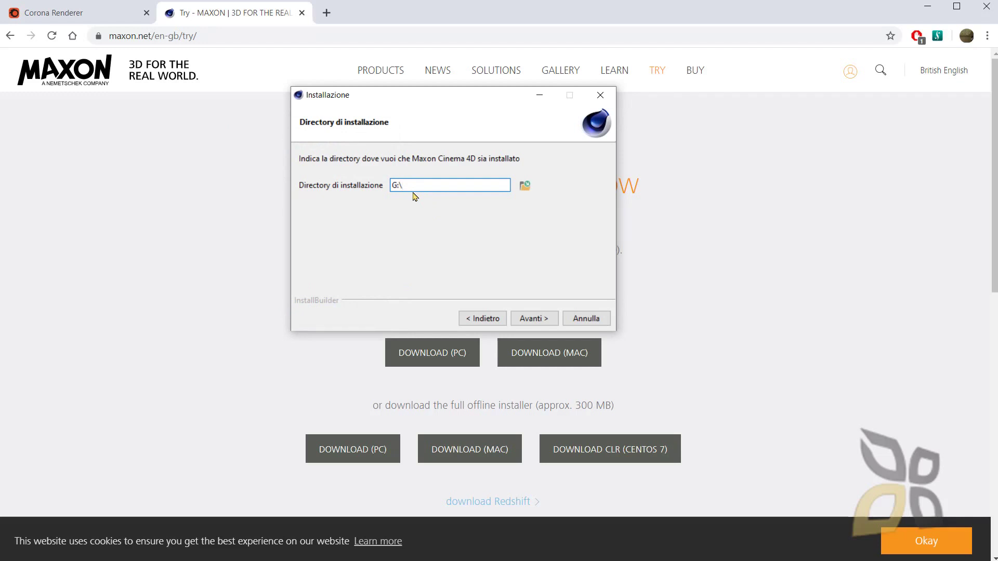
{"action": "left_click", "coordinate": [526, 320]}
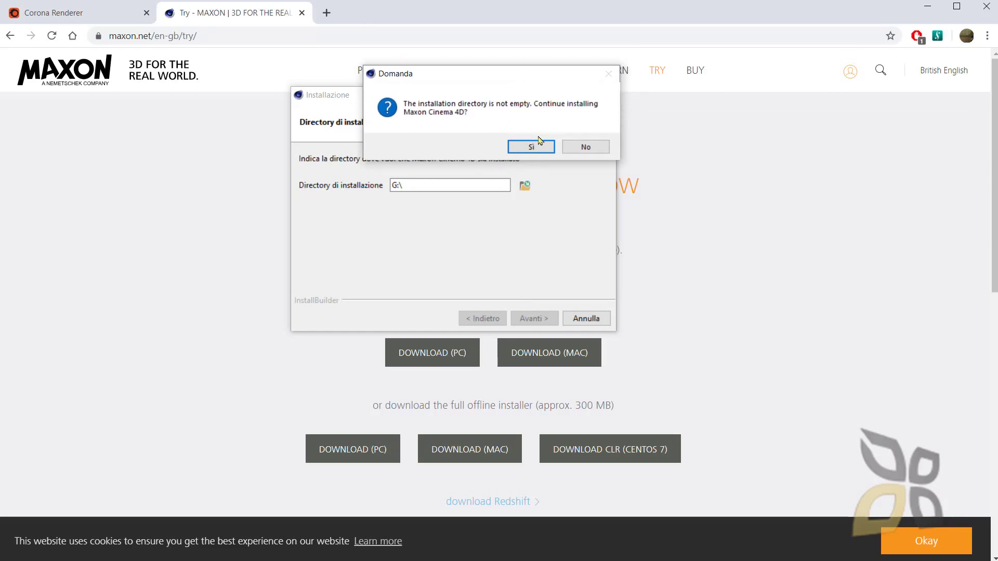
{"action": "left_click", "coordinate": [584, 145]}
{"action": "left_click", "coordinate": [463, 186]}
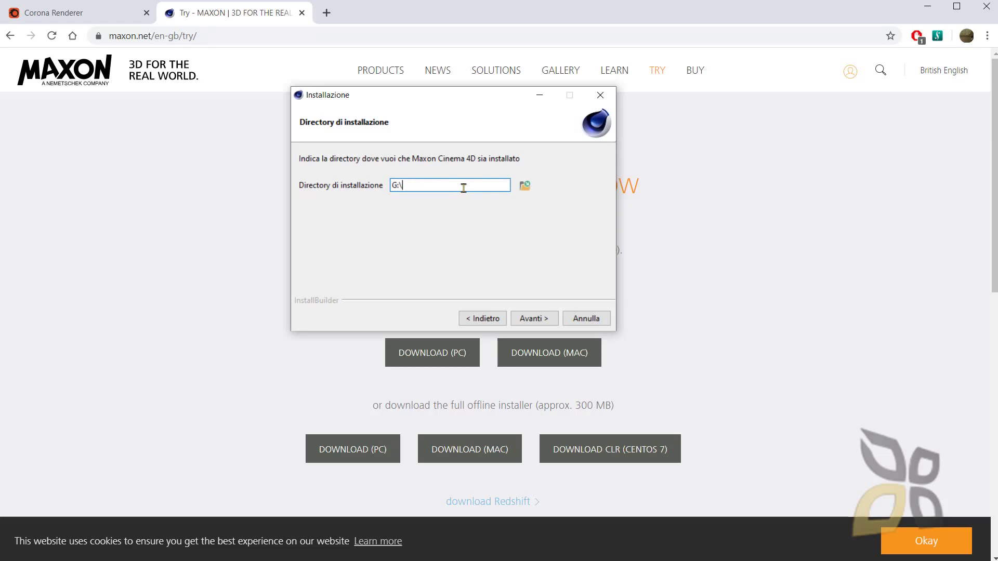
{"action": "left_click", "coordinate": [524, 186]}
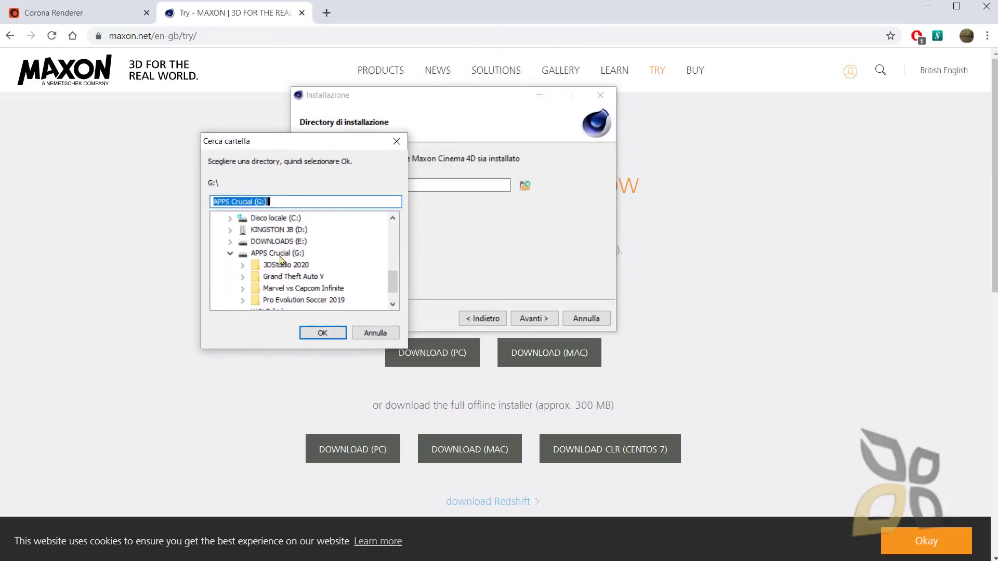
{"action": "left_click", "coordinate": [280, 256]}
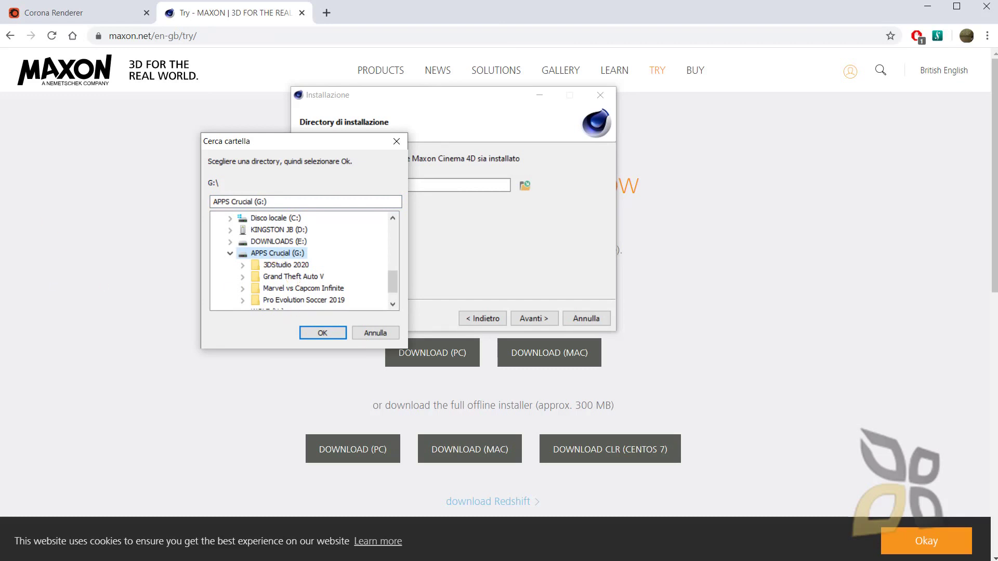
{"action": "key", "text": "alt+Tab"}
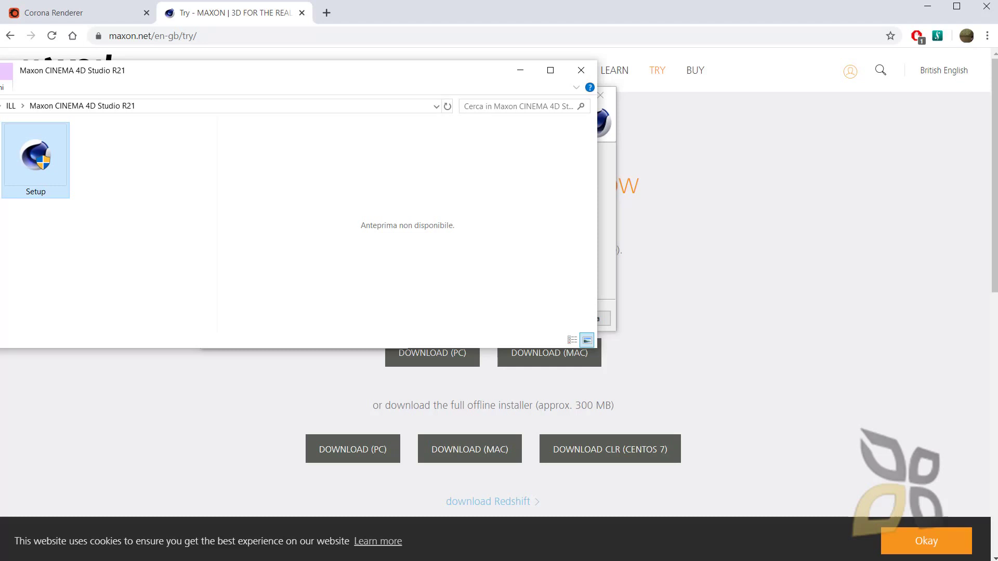
- Create a new folder on the APPS Crucial (G:) drive
{"action": "key", "text": "alt+Left"}
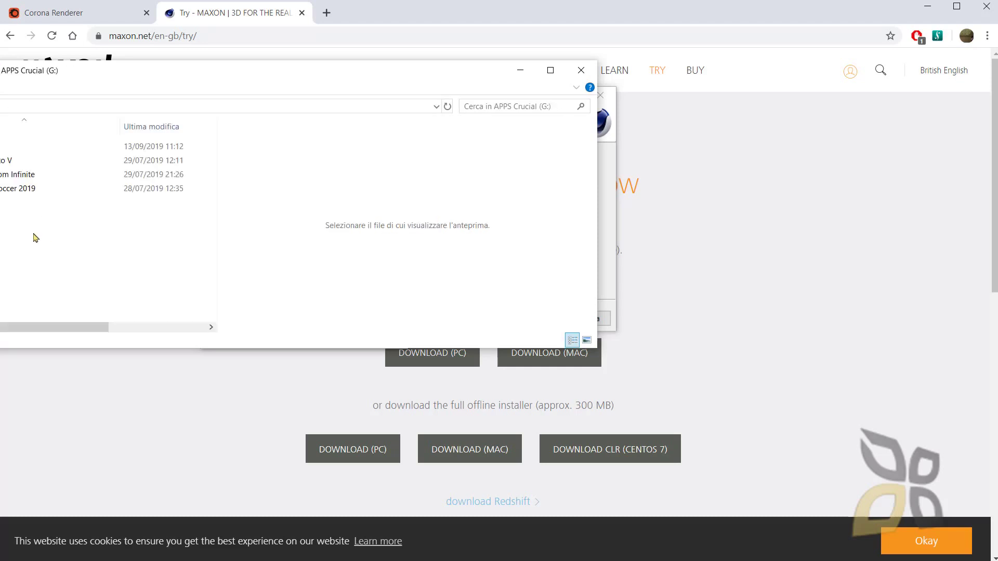
{"action": "right_click", "coordinate": [10, 226]}
{"action": "mouse_move", "coordinate": [69, 385]}
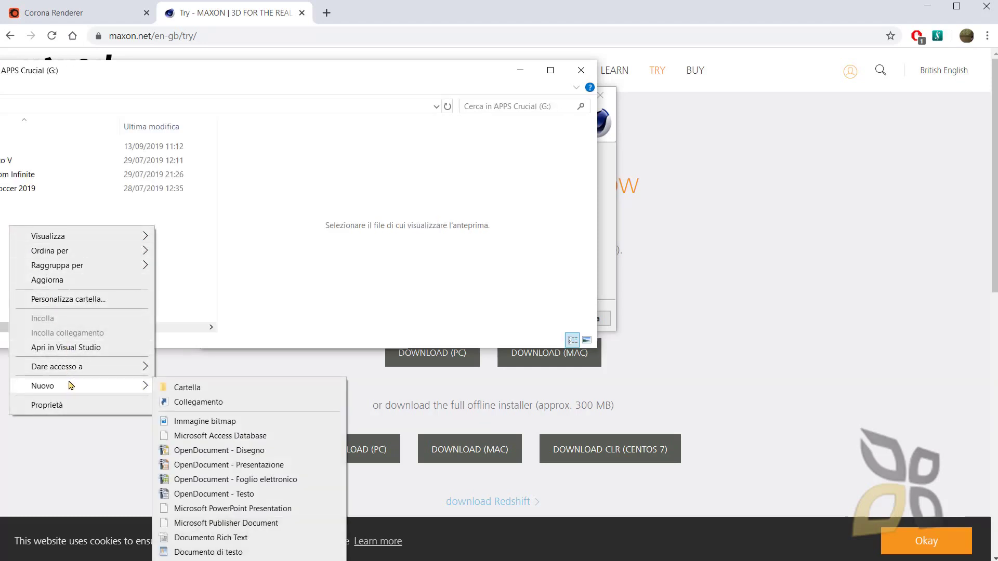
{"action": "left_click", "coordinate": [188, 389]}
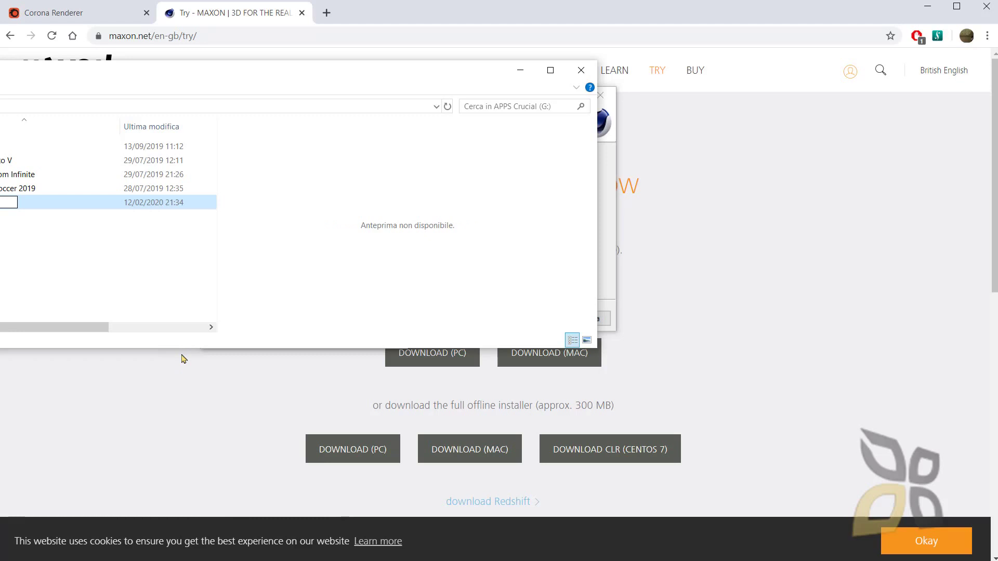
{"action": "left_click_drag", "start_coordinate": [16, 64], "coordinate": [127, 81]}
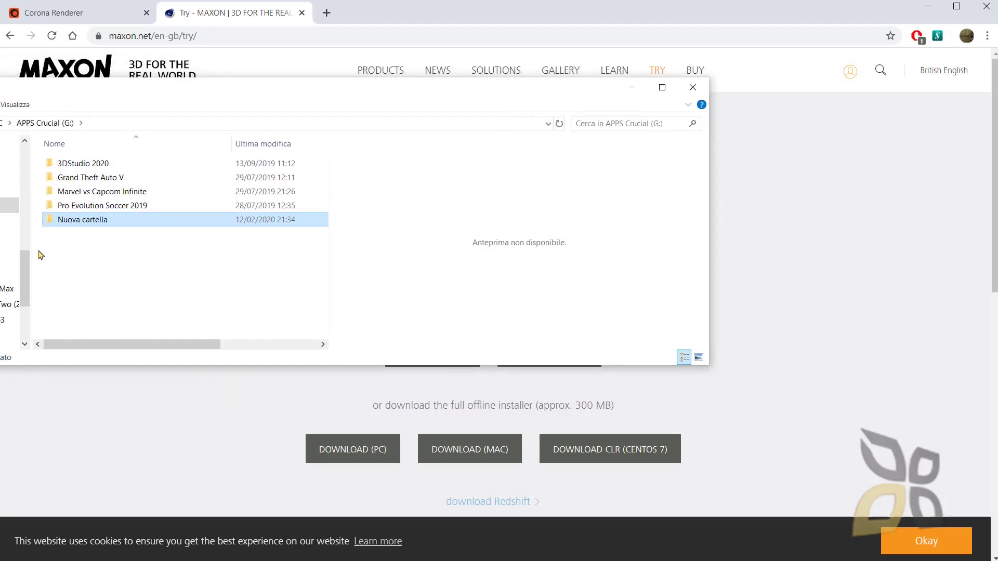
- Name the new folder 'Cinema 4D R21', open it, and return to Chrome
{"action": "left_click", "coordinate": [97, 219]}
{"action": "left_click", "coordinate": [96, 218]}
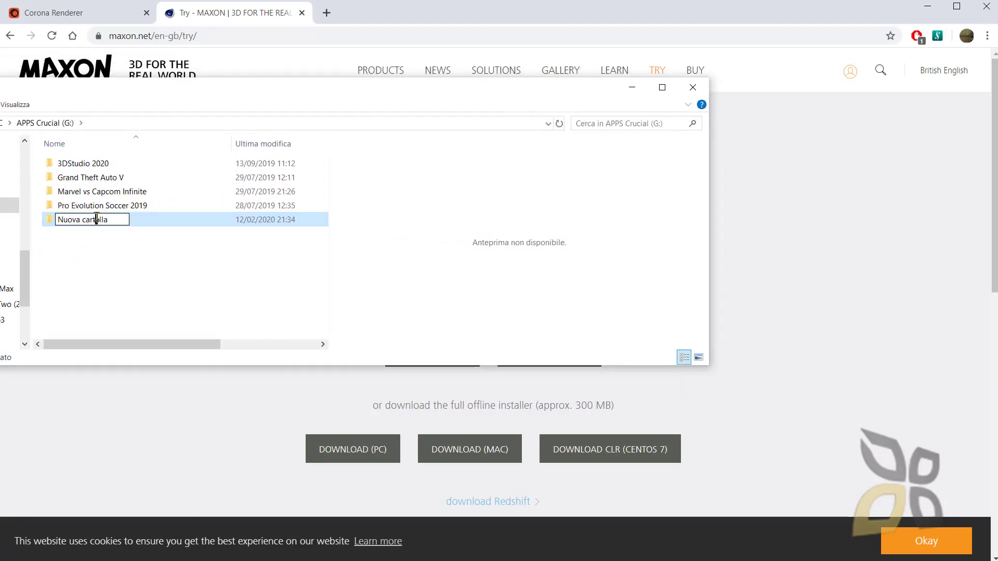
{"action": "left_click_drag", "start_coordinate": [110, 219], "coordinate": [59, 220]}
{"action": "type", "text": "Cinema"}
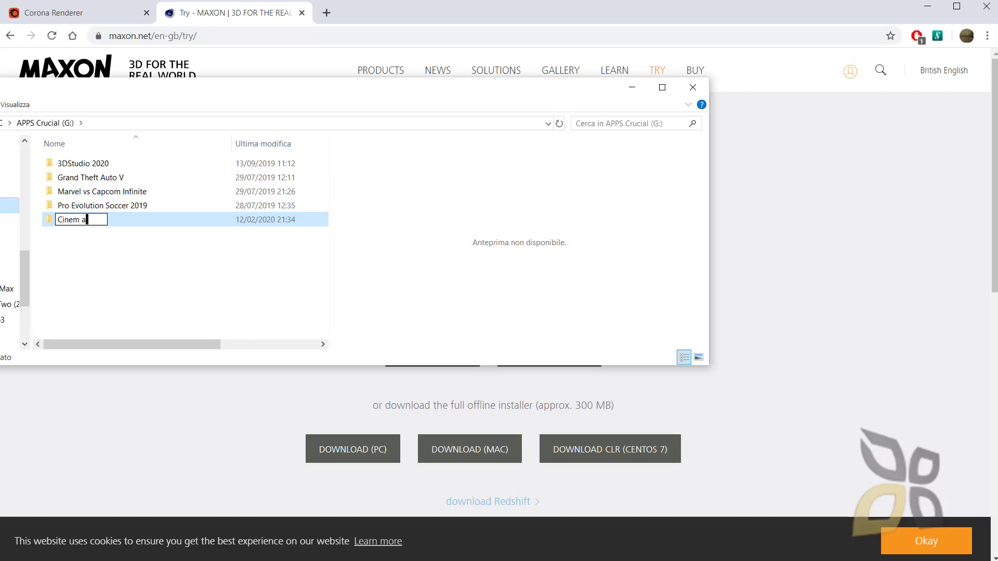
{"action": "type", "text": " 4D R21"}
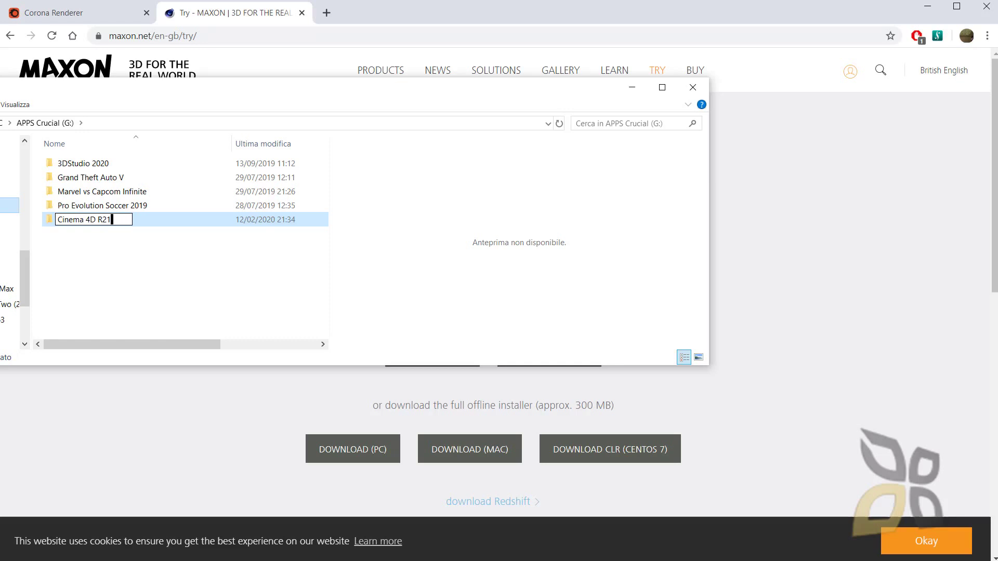
{"action": "key", "text": "Return"}
{"action": "double_click", "coordinate": [69, 221]}
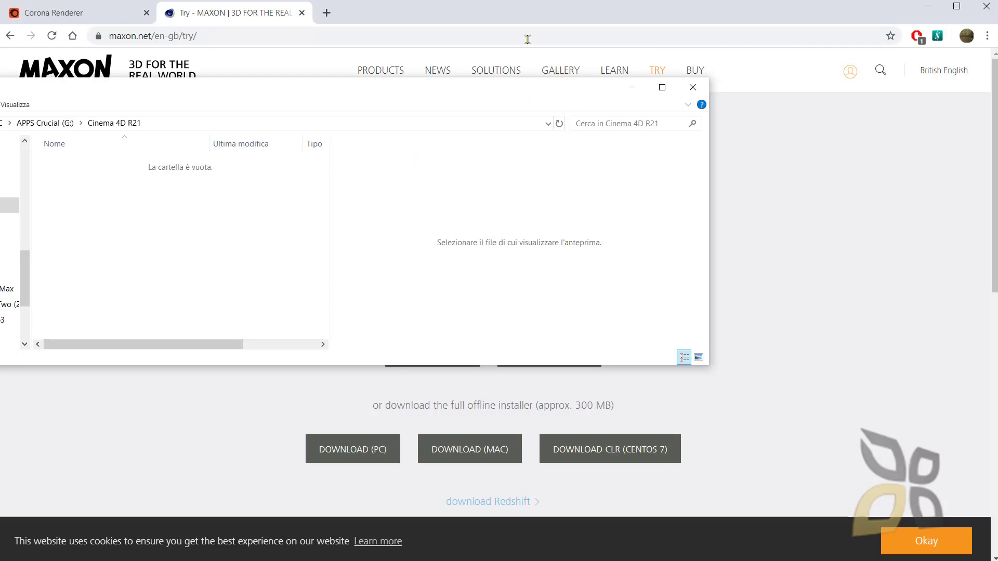
{"action": "left_click", "coordinate": [530, 14]}
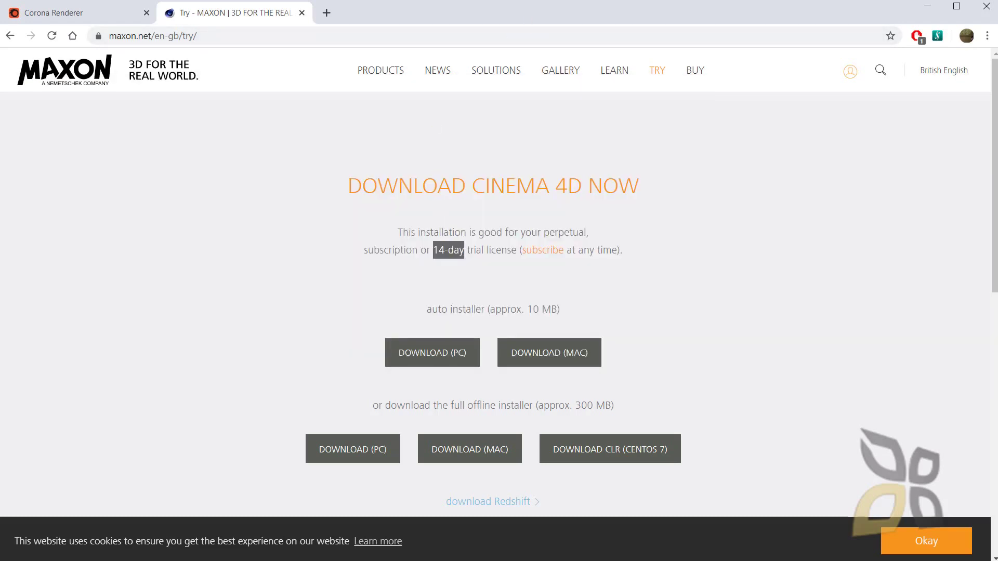
- Set G:\Cinema 4D R21 as the Cinema 4D install location
{"action": "key", "text": "alt+Tab"}
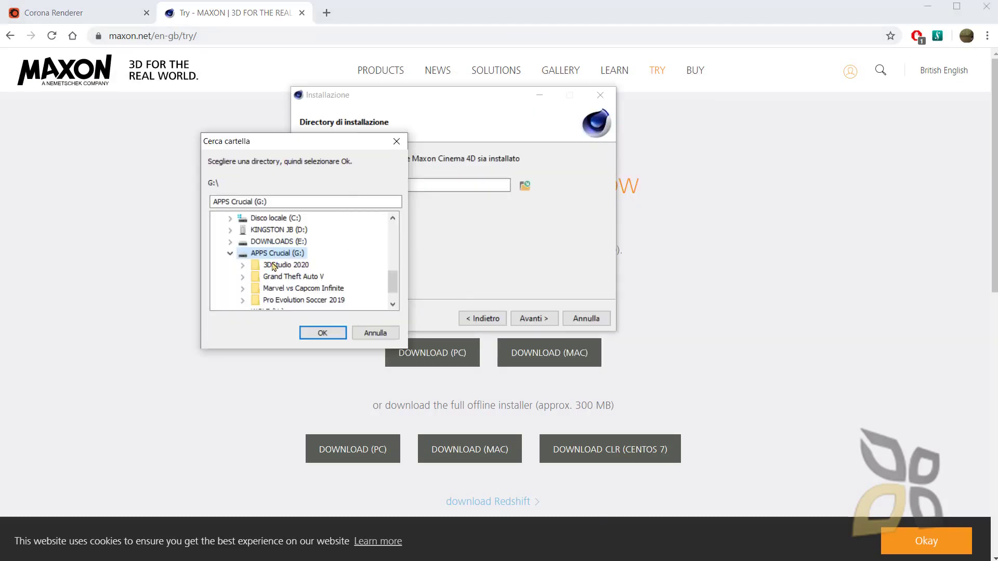
{"action": "left_click", "coordinate": [283, 276]}
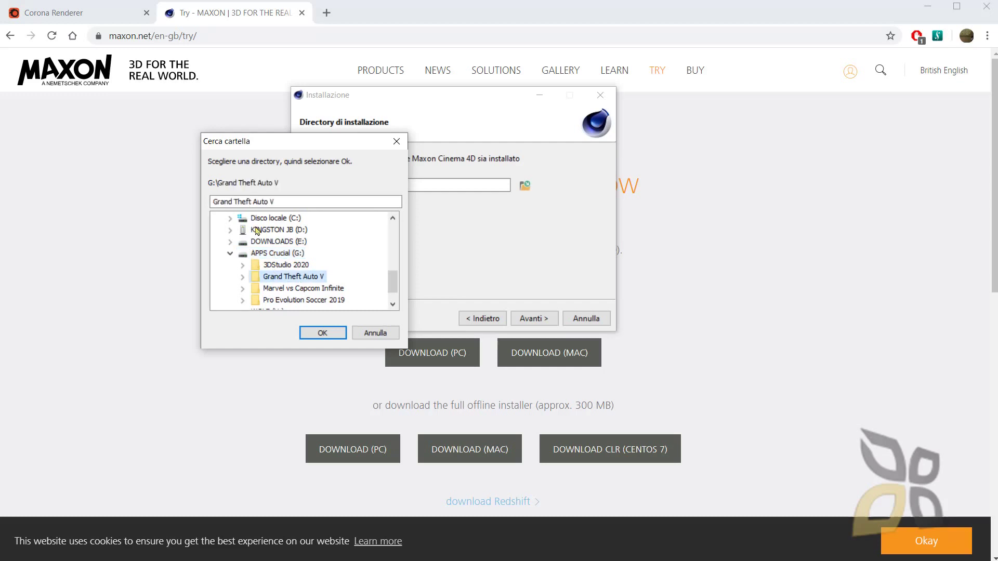
{"action": "left_click", "coordinate": [379, 335]}
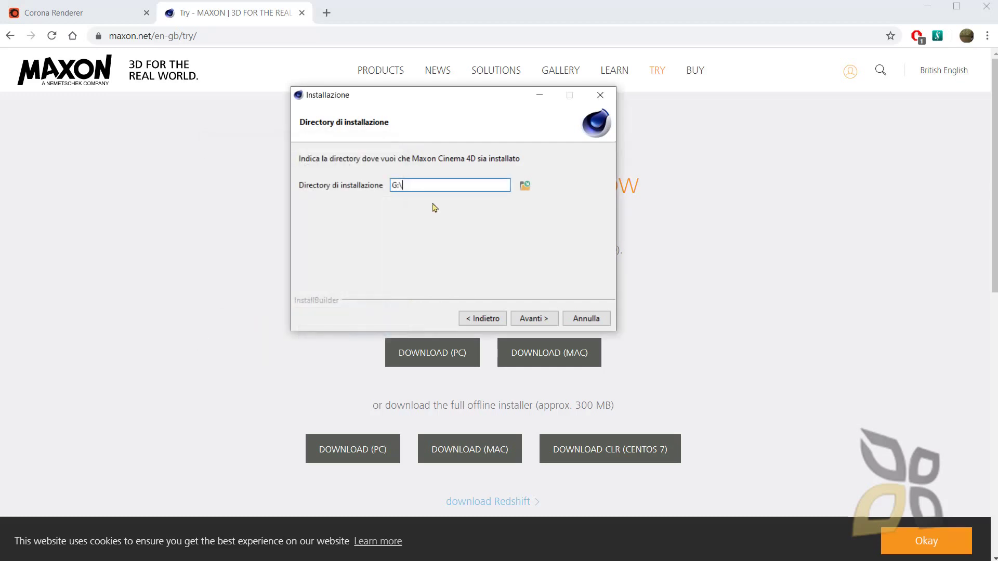
{"action": "left_click", "coordinate": [524, 185]}
{"action": "left_click", "coordinate": [483, 54]}
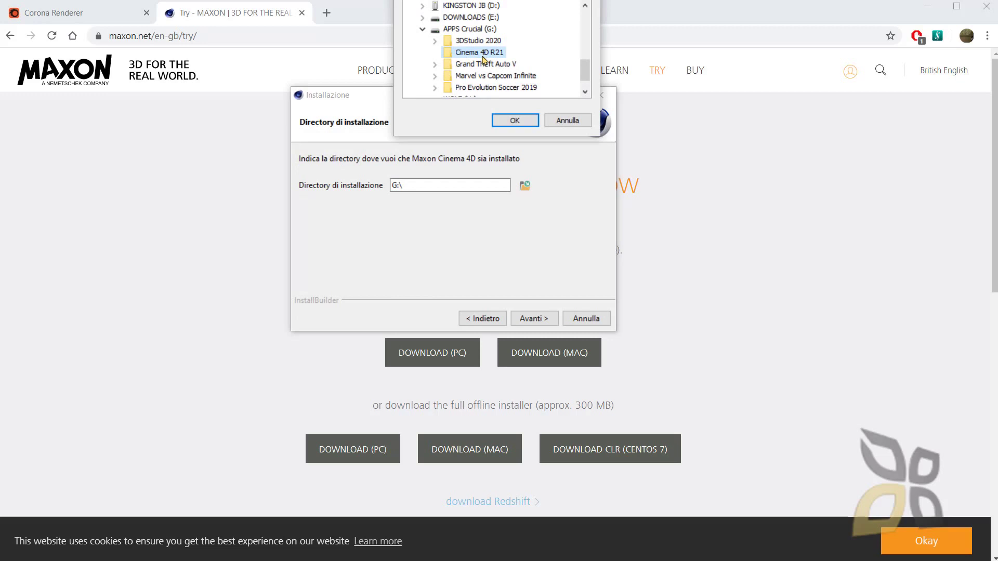
{"action": "left_click", "coordinate": [515, 120]}
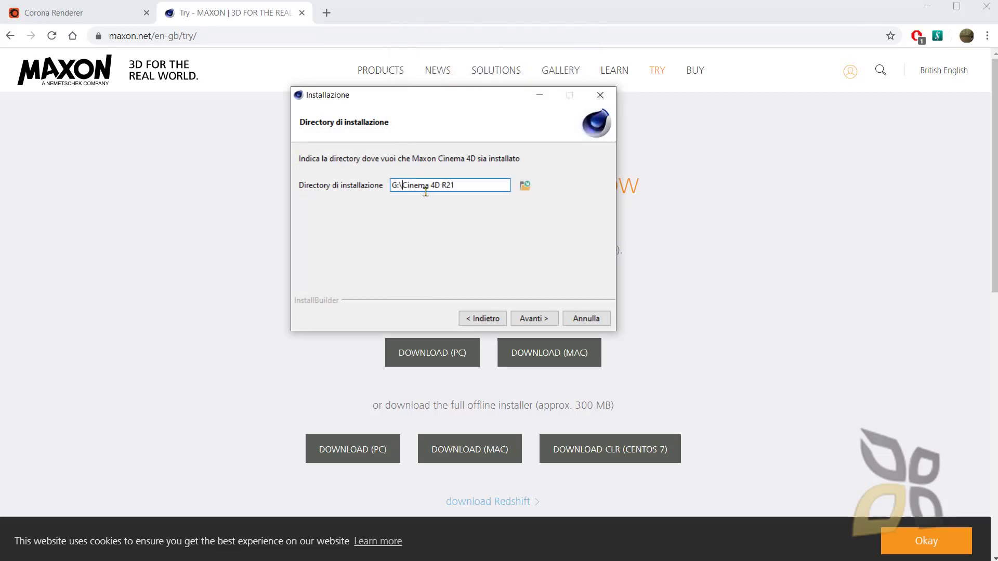
- Run the installation and finish with Launch Maxon Cinema 4D unchecked
{"action": "left_click", "coordinate": [533, 319]}
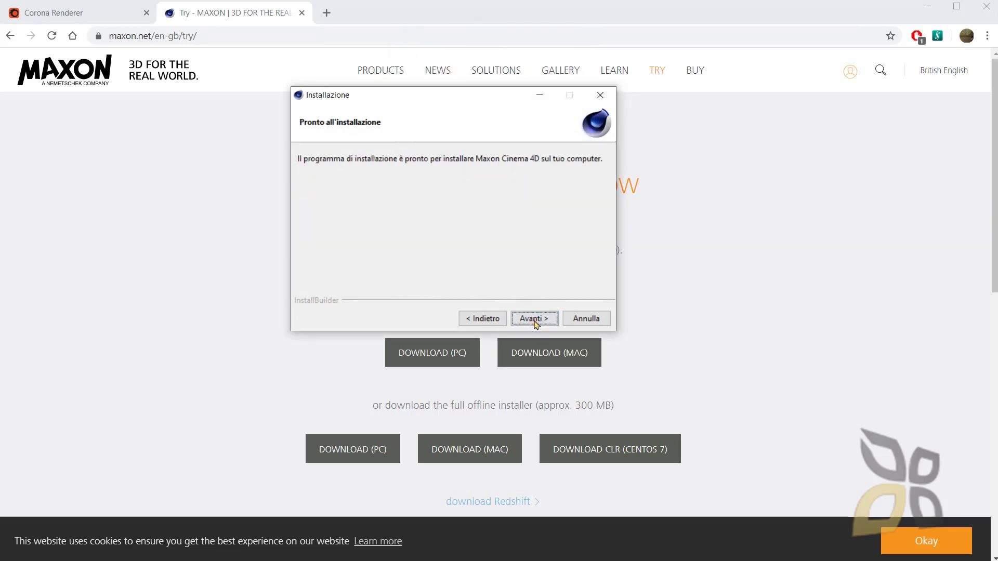
{"action": "left_click", "coordinate": [535, 320]}
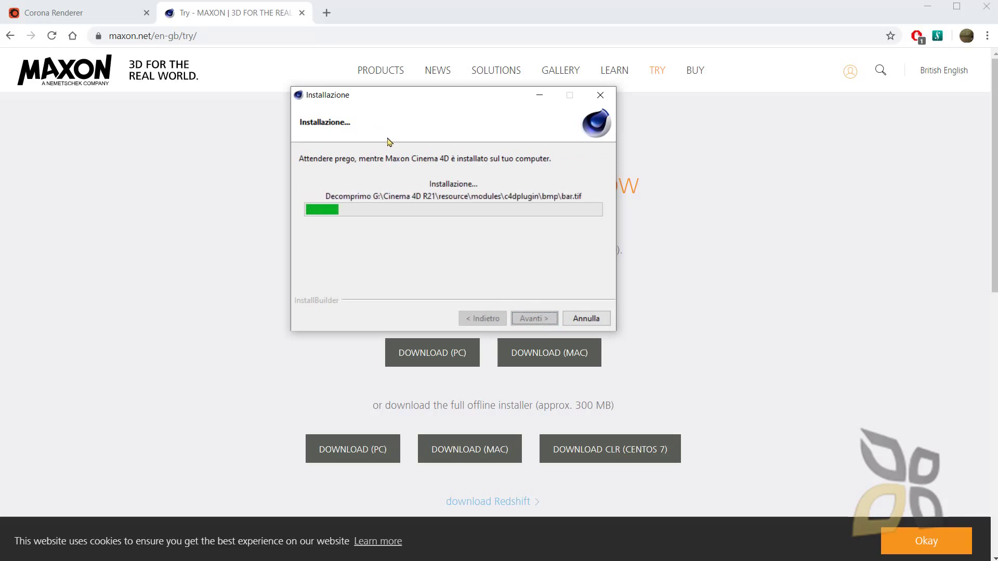
{"action": "left_click_drag", "start_coordinate": [432, 100], "coordinate": [469, 156]}
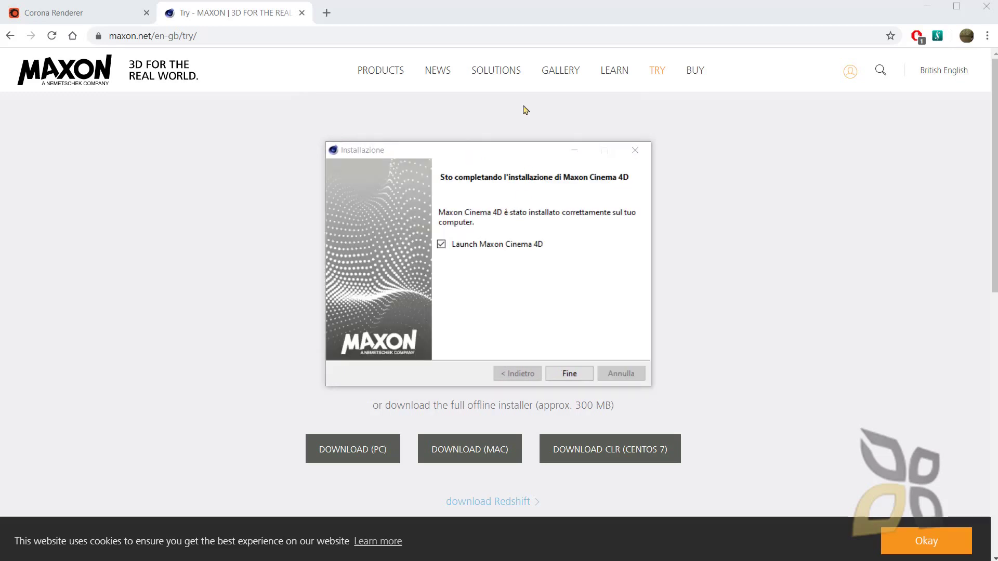
{"action": "left_click", "coordinate": [473, 246]}
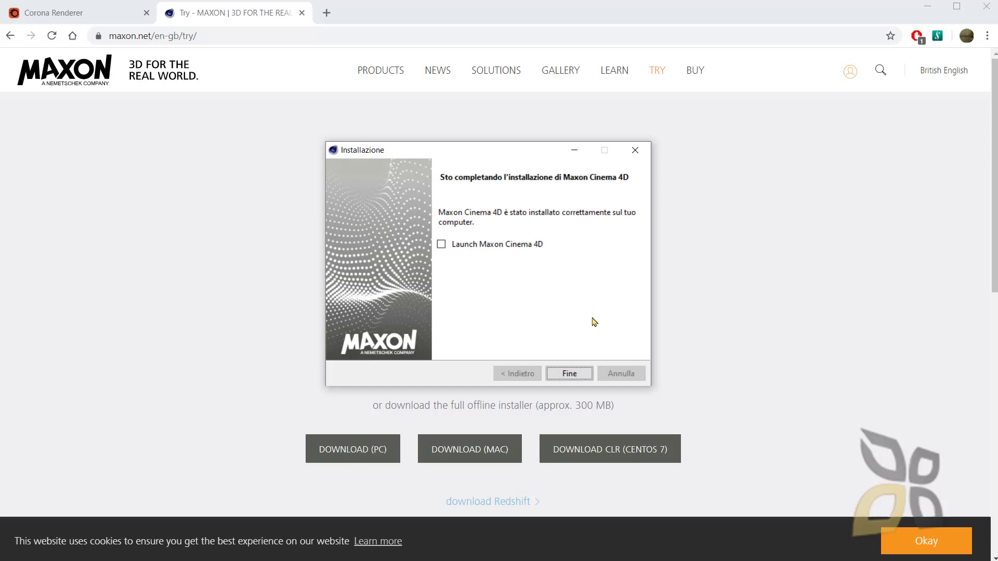
{"action": "left_click", "coordinate": [569, 375]}
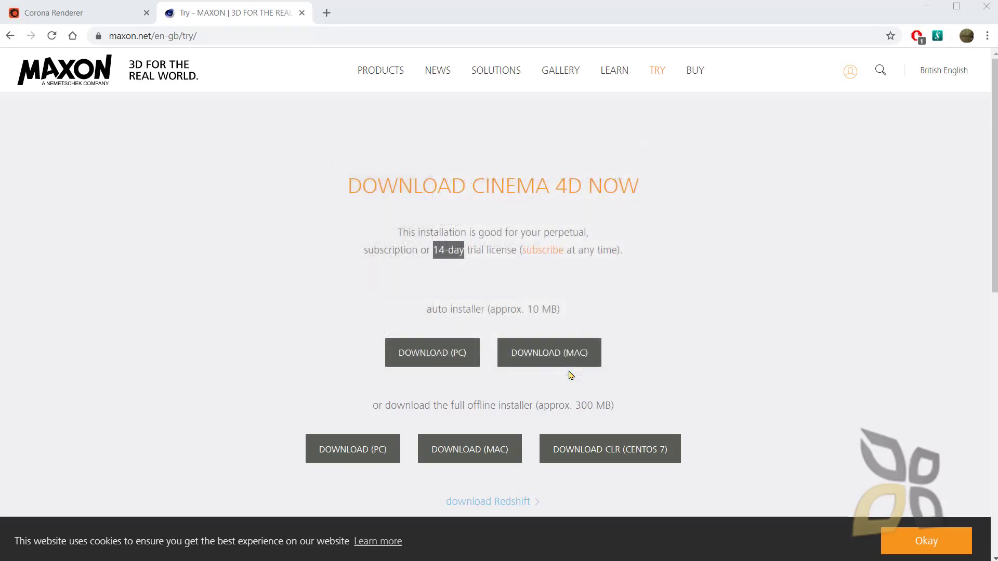
- Close the Maxon download page and make the Download folder window taller
{"action": "left_click", "coordinate": [301, 13]}
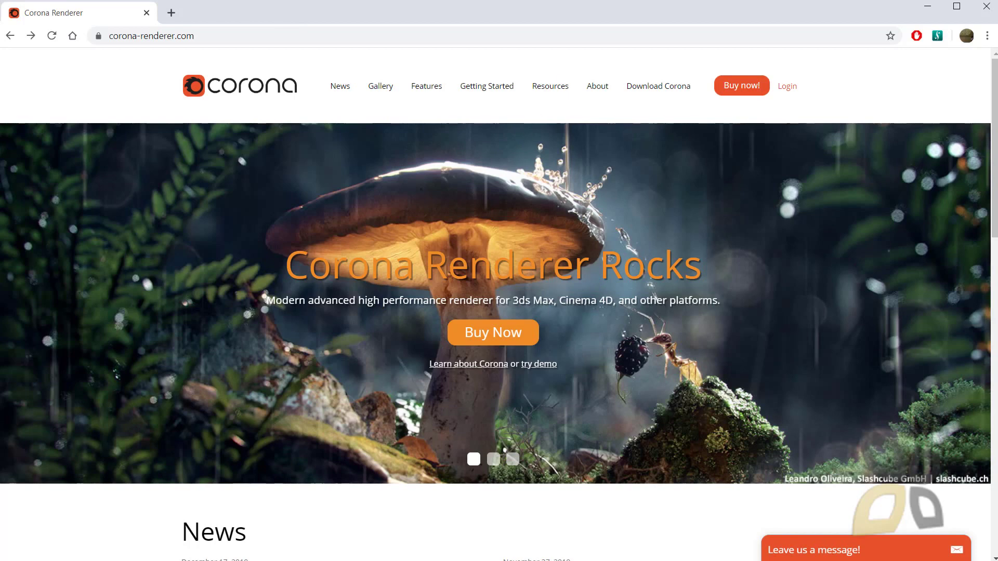
{"action": "key", "text": "alt+Tab"}
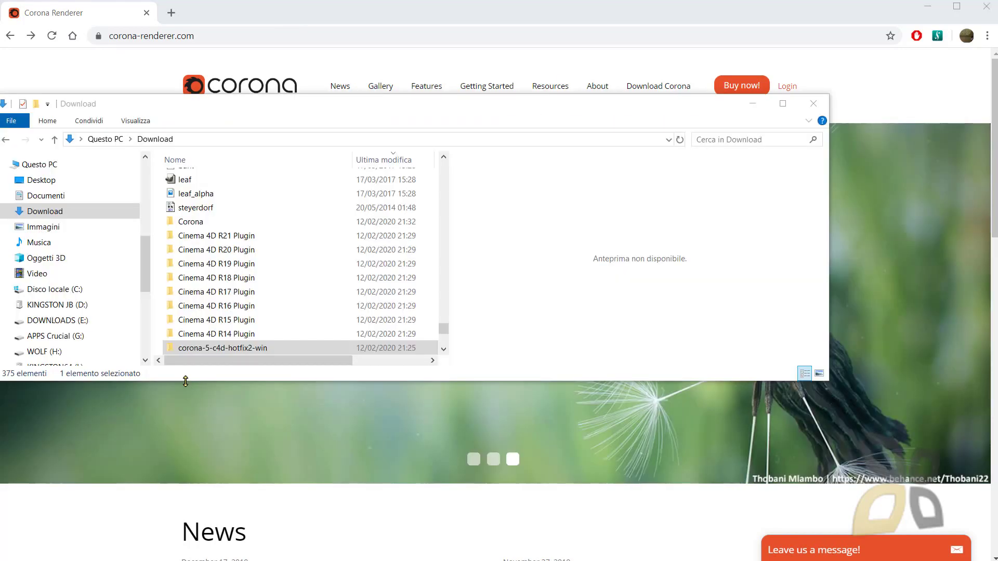
{"action": "left_click_drag", "start_coordinate": [186, 381], "coordinate": [186, 469]}
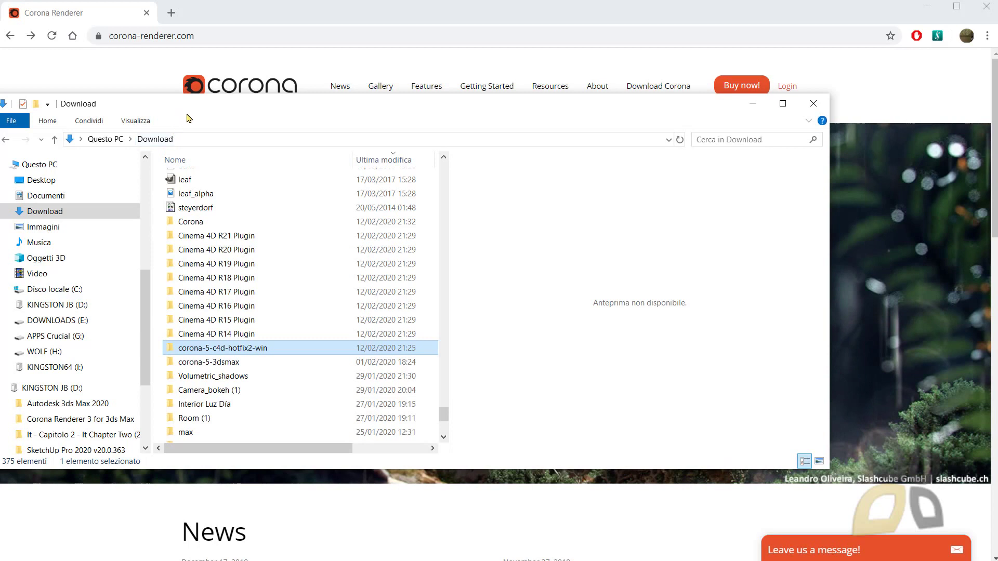
- Inspect the Corona folder's Cinema 4D renderer subfolder, then return to Download
{"action": "left_click", "coordinate": [249, 222]}
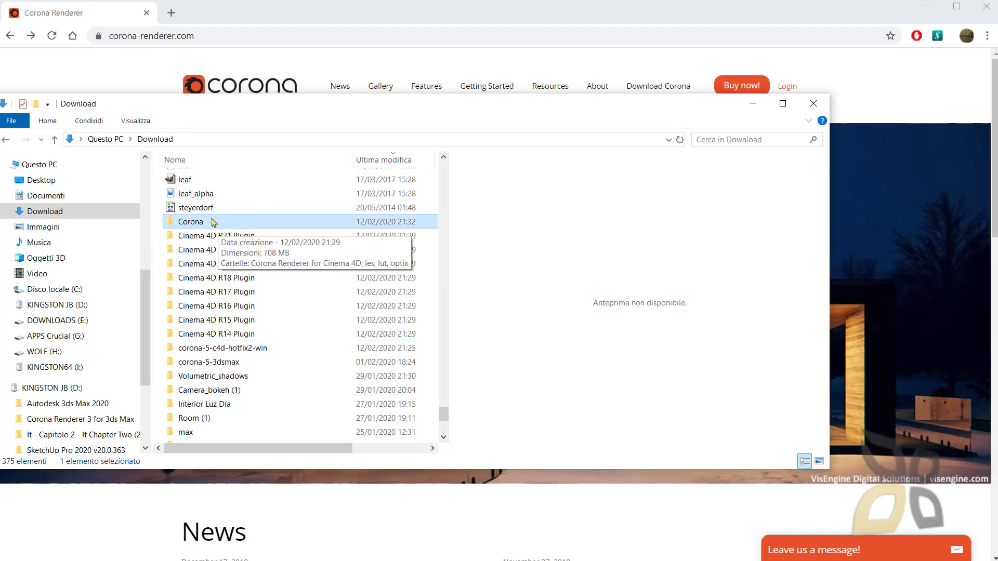
{"action": "double_click", "coordinate": [190, 223]}
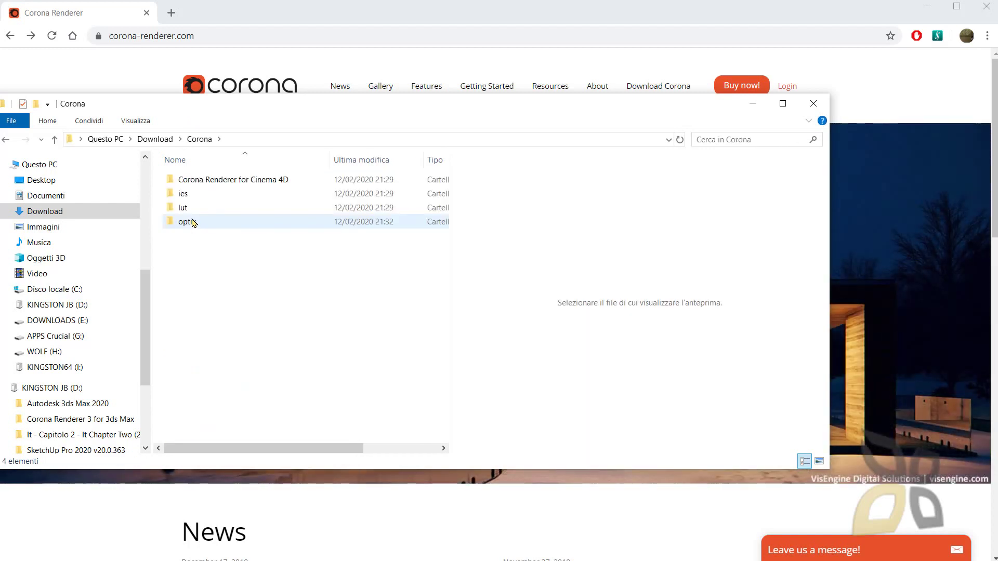
{"action": "double_click", "coordinate": [197, 182]}
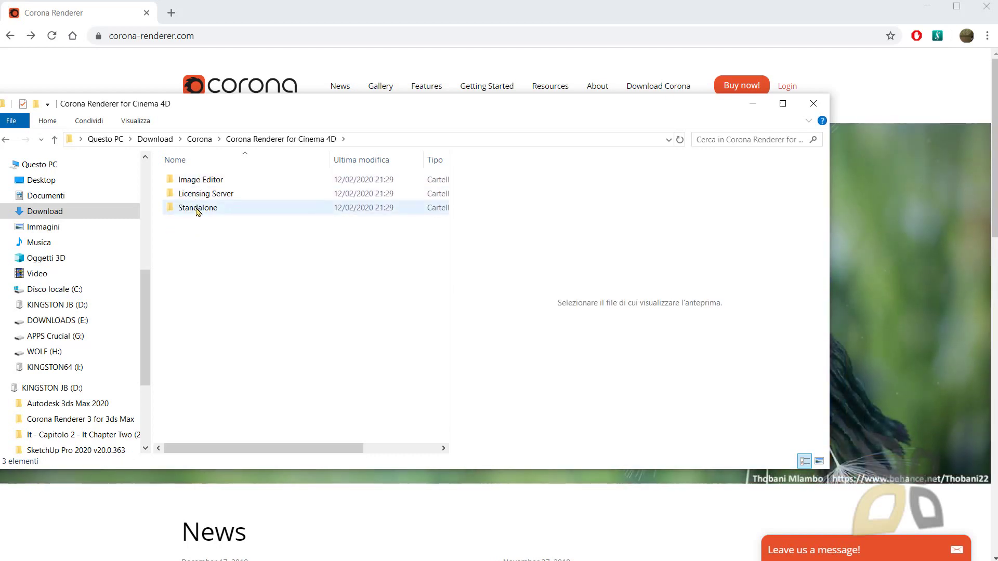
{"action": "left_click", "coordinate": [5, 144]}
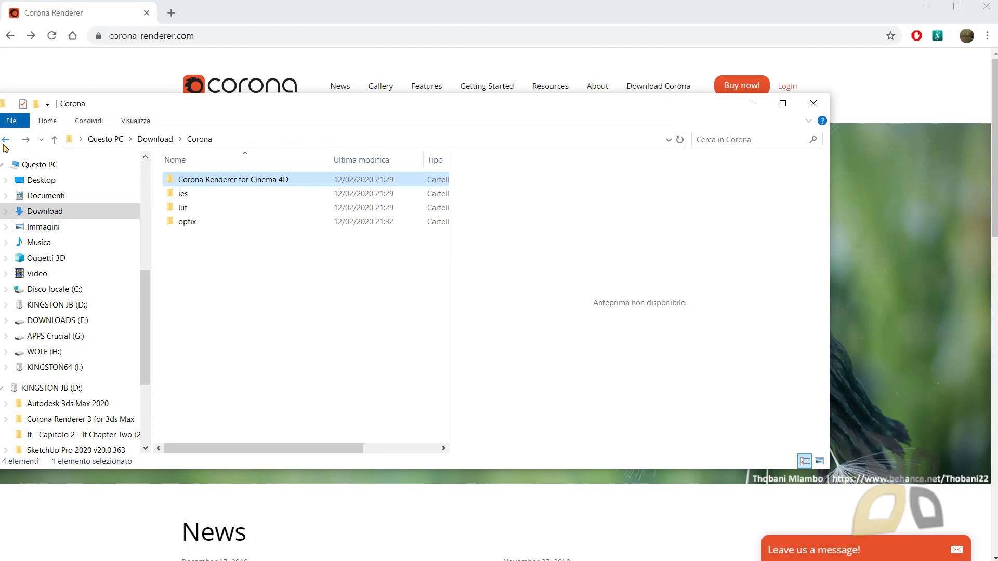
{"action": "left_click", "coordinate": [4, 143]}
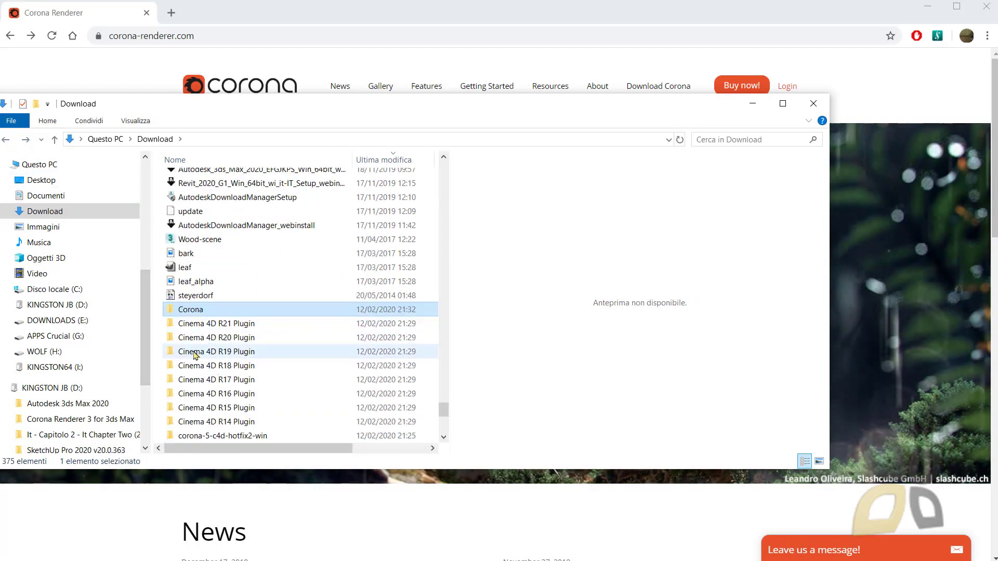
- Check the corona files inside the Cinema 4D R21 Plugin folder, then return to Download
{"action": "scroll", "coordinate": [216, 368], "scroll_direction": "down", "scroll_amount": 2}
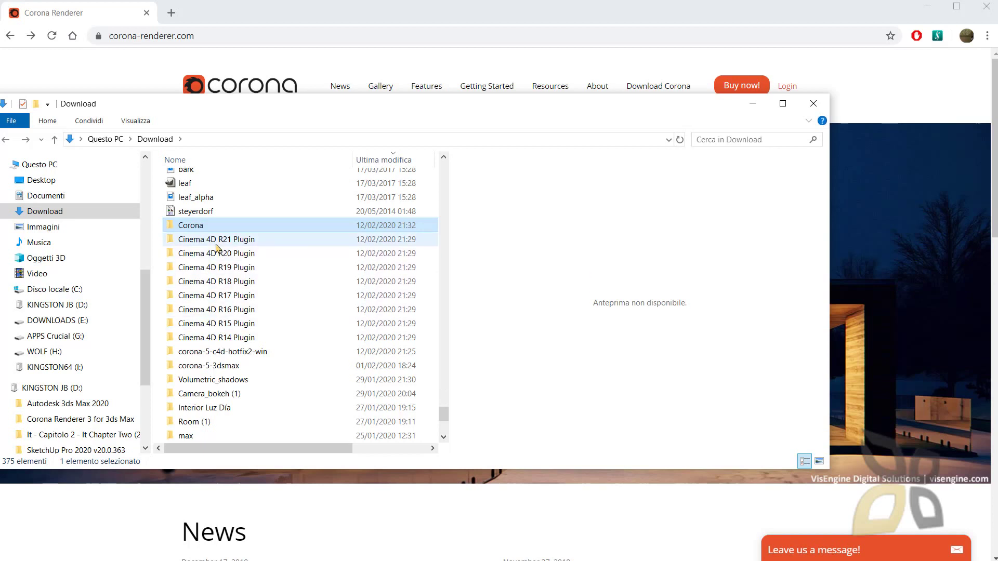
{"action": "left_click", "coordinate": [189, 241]}
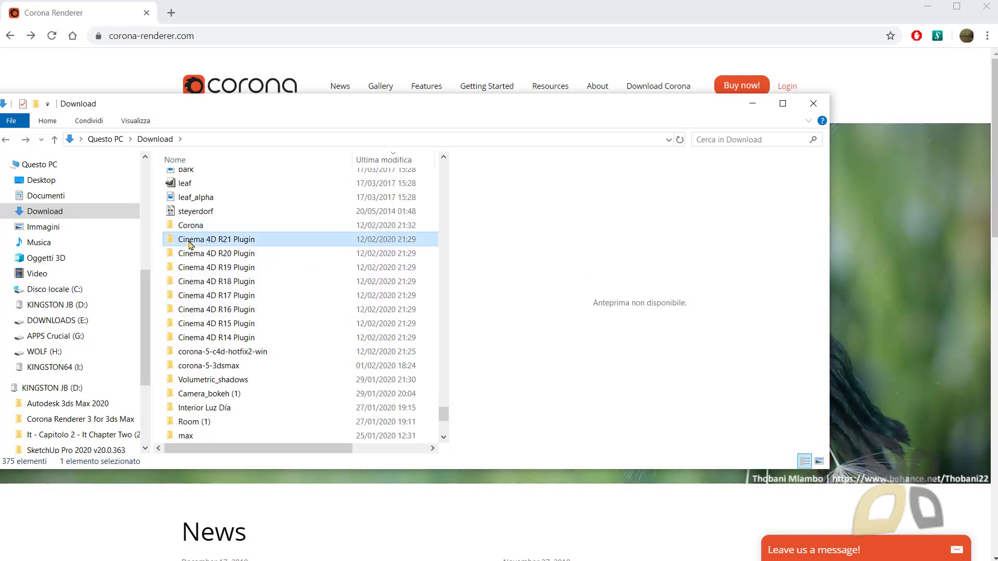
{"action": "double_click", "coordinate": [217, 244]}
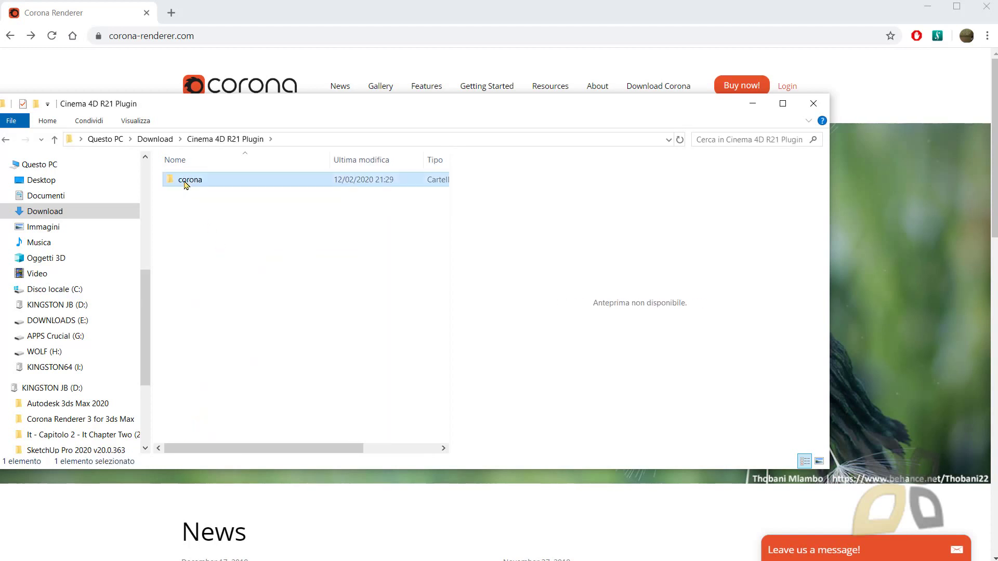
{"action": "double_click", "coordinate": [186, 181]}
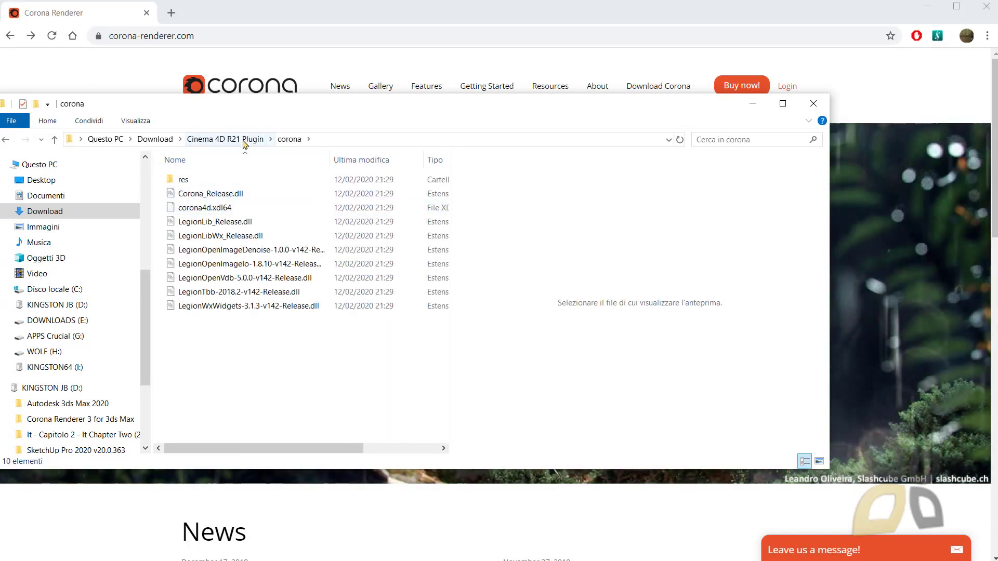
{"action": "left_click", "coordinate": [243, 139]}
{"action": "left_click", "coordinate": [155, 139]}
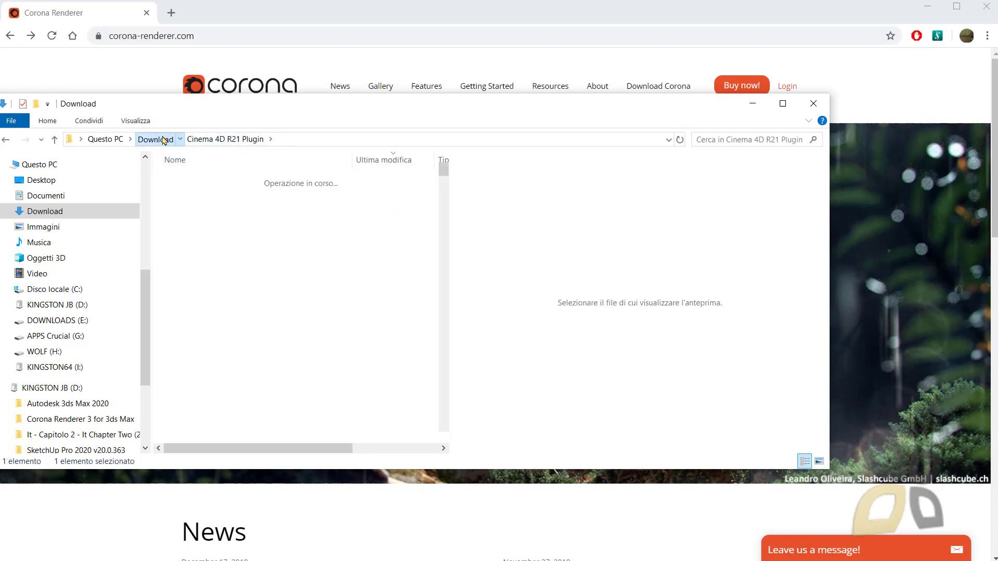
- Copy the Cinema 4D R21 Plugin folder from Download
{"action": "scroll", "coordinate": [249, 370], "scroll_direction": "down", "scroll_amount": 2}
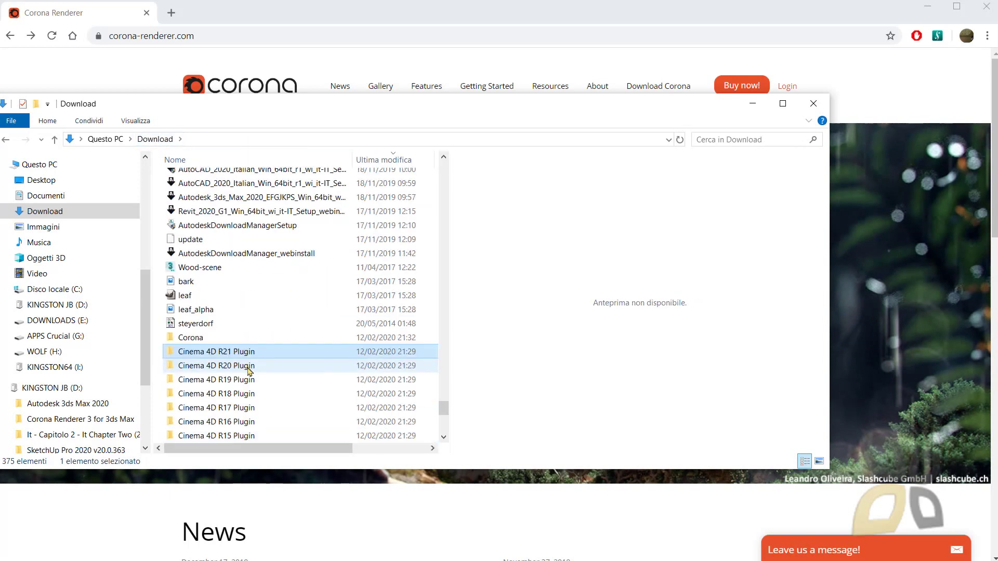
{"action": "right_click", "coordinate": [218, 357]}
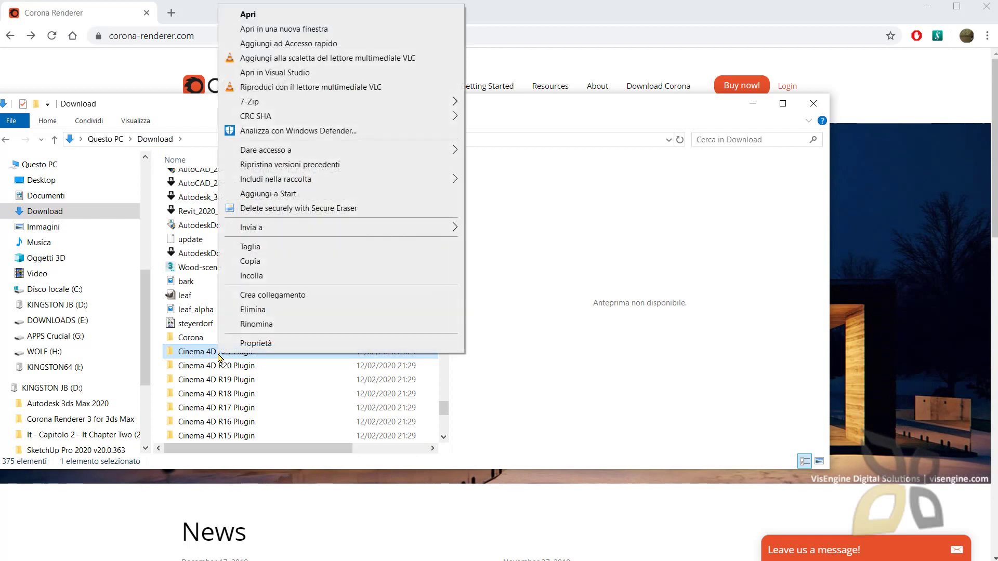
{"action": "left_click", "coordinate": [248, 264]}
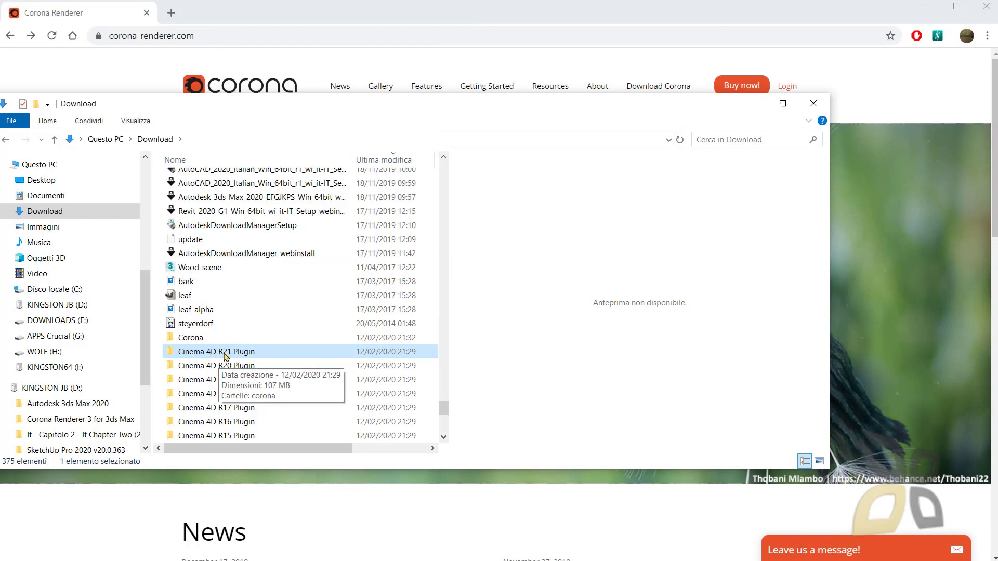
{"action": "scroll", "coordinate": [252, 383], "scroll_direction": "down", "scroll_amount": 7}
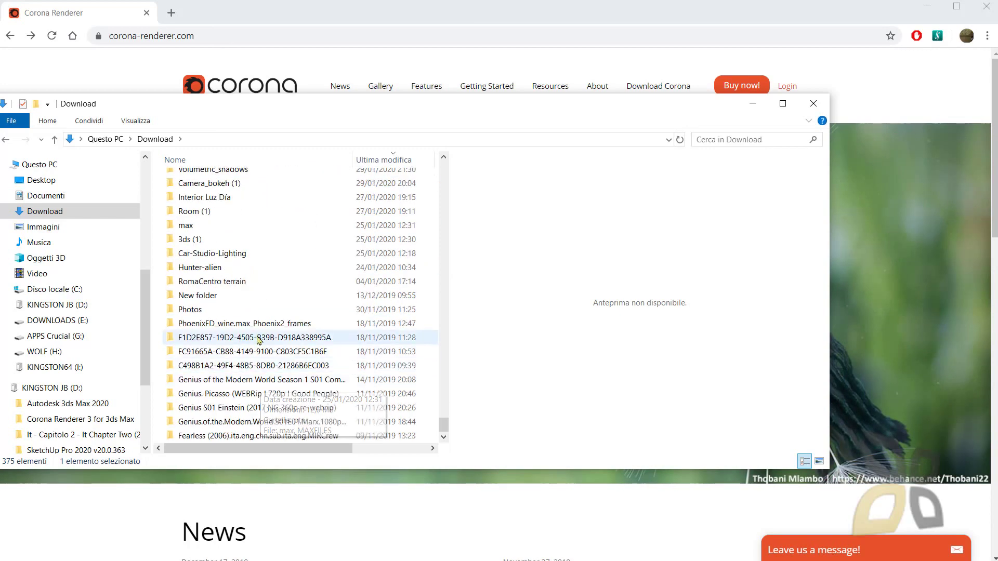
{"action": "scroll", "coordinate": [260, 343], "scroll_direction": "up", "scroll_amount": 8}
{"action": "scroll", "coordinate": [195, 338], "scroll_direction": "up", "scroll_amount": 5}
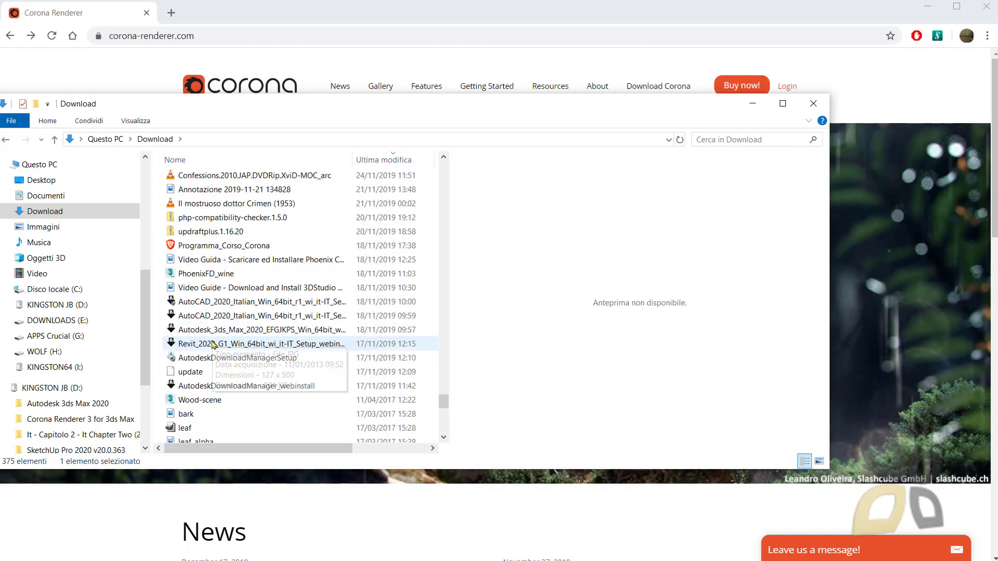
{"action": "scroll", "coordinate": [192, 358], "scroll_direction": "up", "scroll_amount": 6}
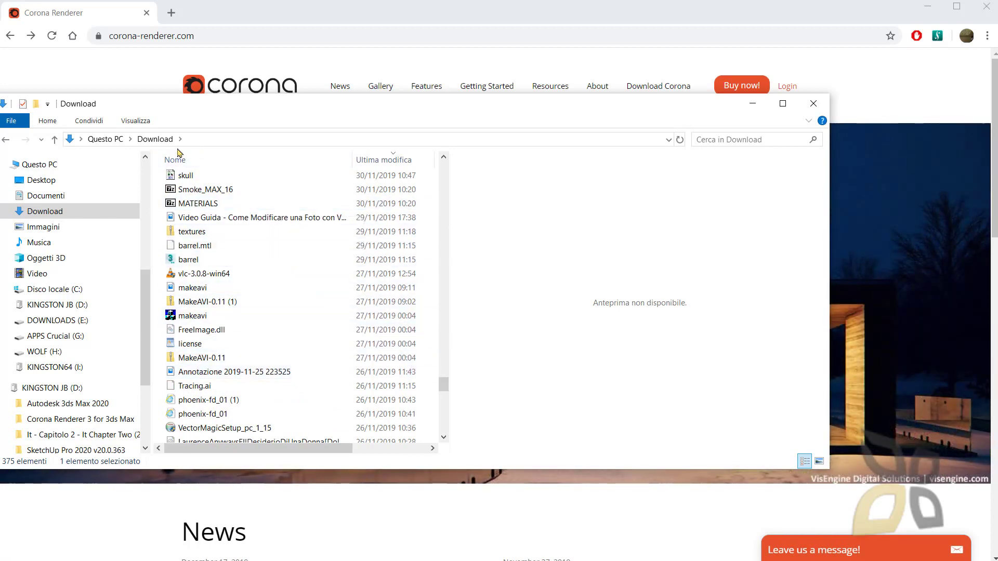
{"action": "scroll", "coordinate": [659, 162], "scroll_direction": "up", "scroll_amount": 13}
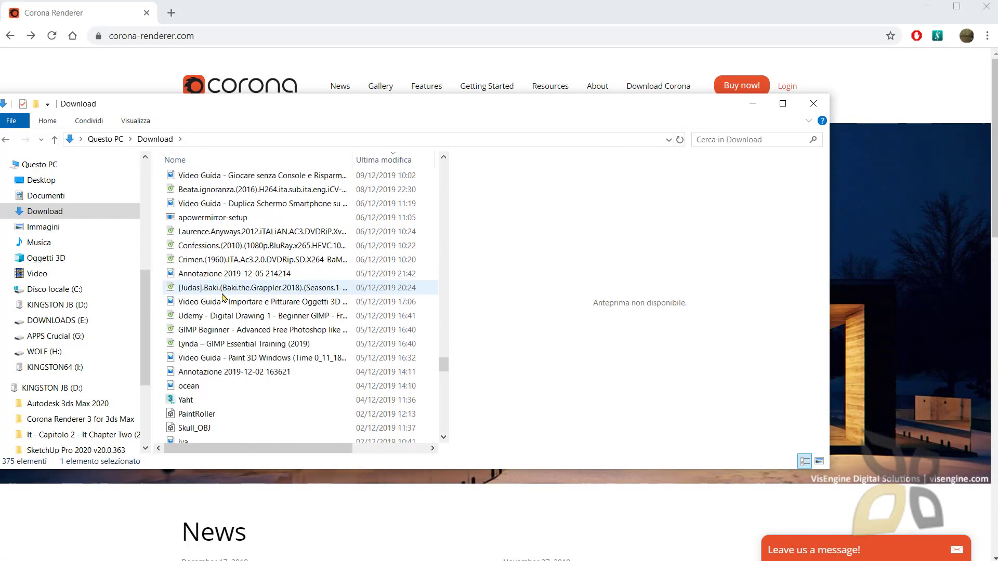
- Close the Download window and open the APPS Crucial (G:) drive in a new Explorer window
{"action": "left_click", "coordinate": [814, 105]}
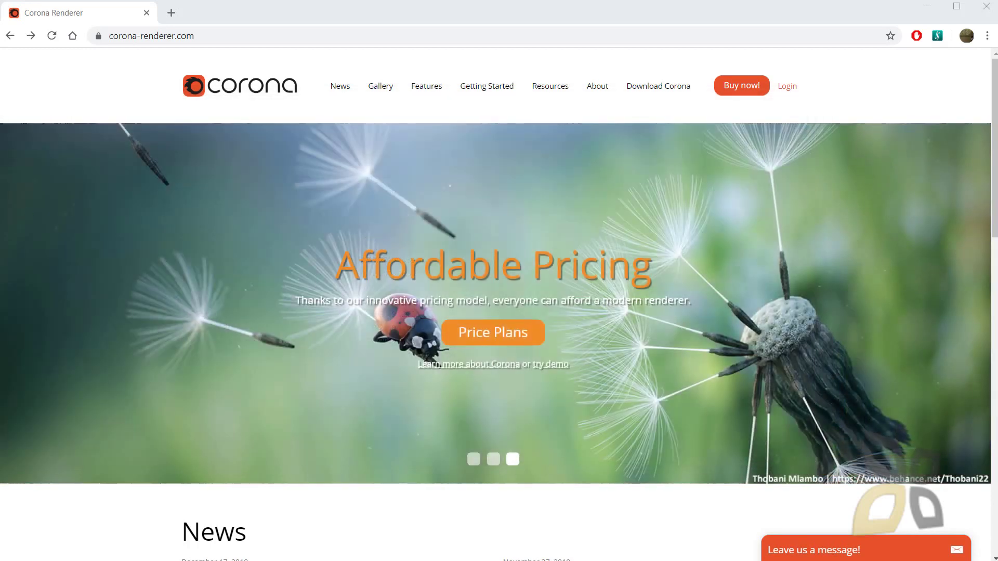
{"action": "key", "text": "super+e"}
{"action": "left_click_drag", "start_coordinate": [204, 112], "coordinate": [170, 114]}
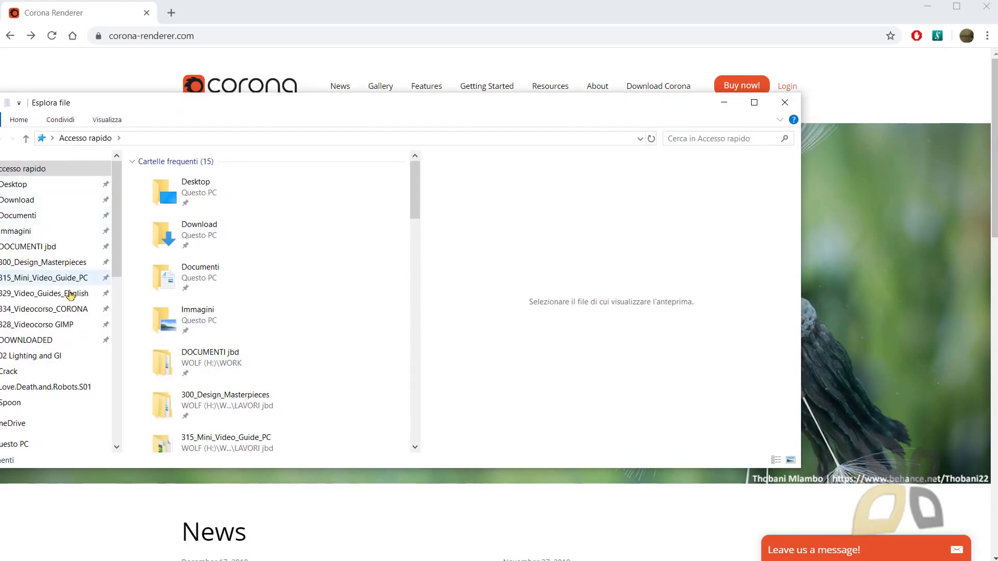
{"action": "scroll", "coordinate": [42, 390], "scroll_direction": "down", "scroll_amount": 4}
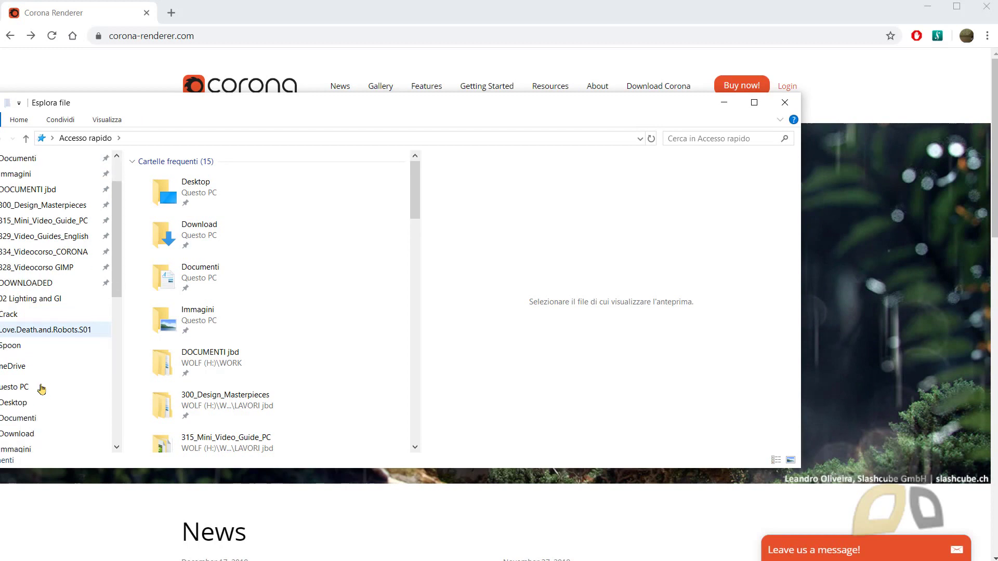
{"action": "scroll", "coordinate": [41, 387], "scroll_direction": "down", "scroll_amount": 1}
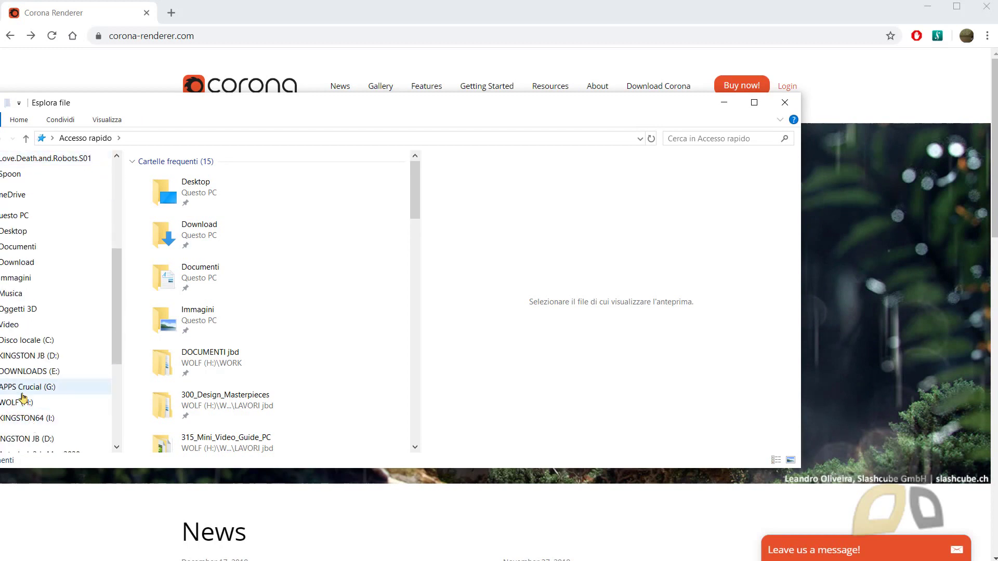
{"action": "left_click", "coordinate": [23, 389]}
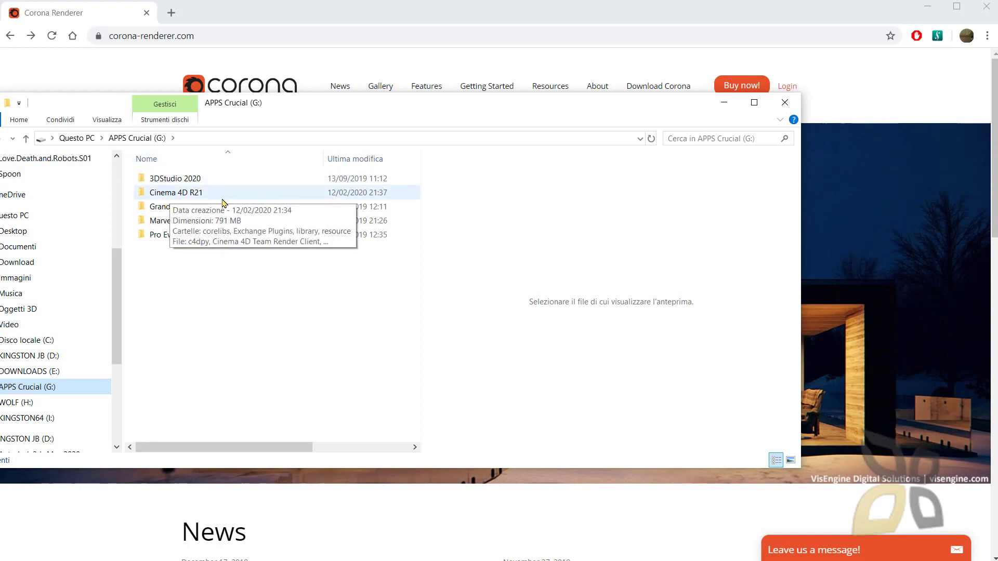
- Open the Cinema 4D R21 folder and look inside its Exchange Plugins subfolder
{"action": "double_click", "coordinate": [165, 196]}
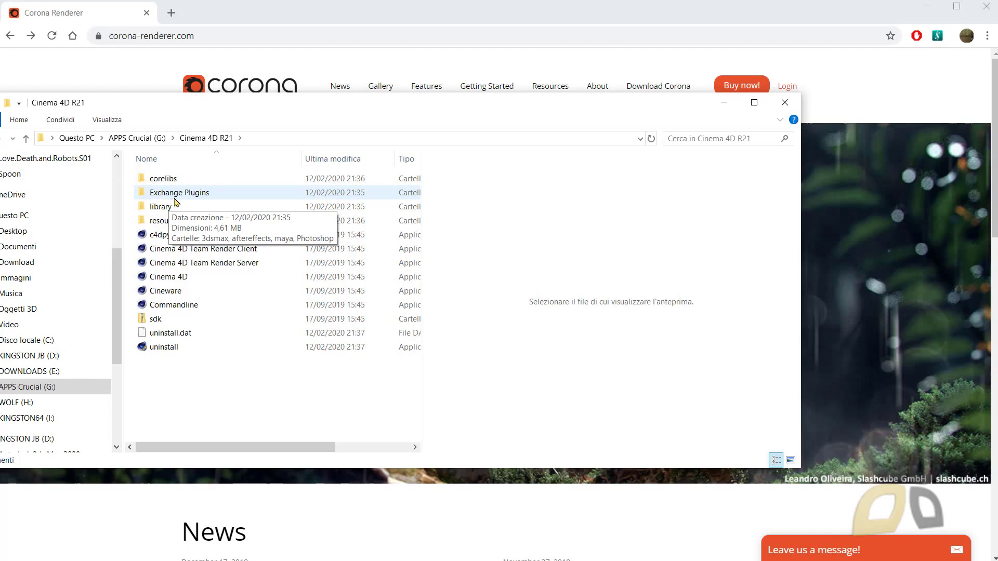
{"action": "double_click", "coordinate": [201, 197]}
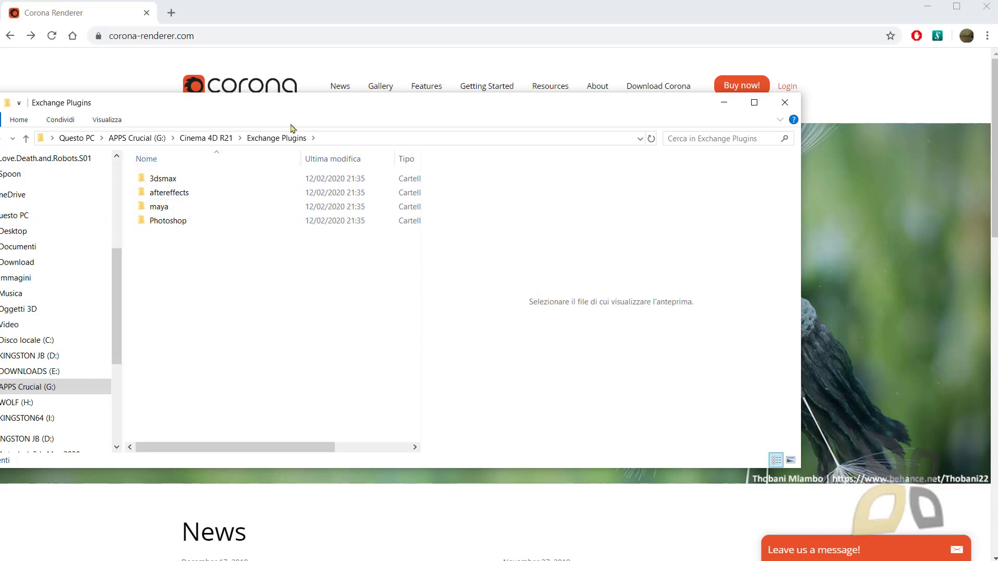
{"action": "left_click", "coordinate": [218, 138]}
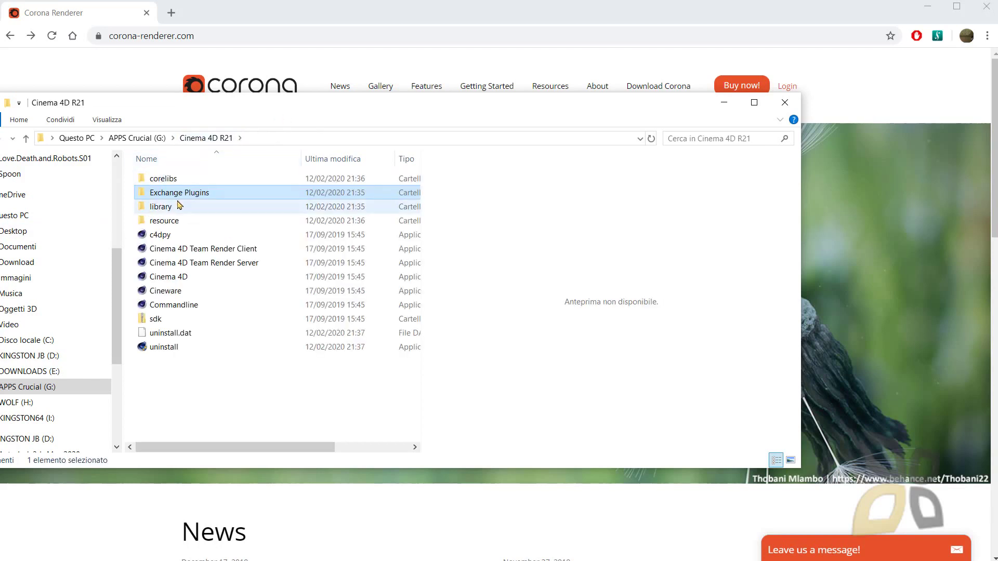
{"action": "left_click", "coordinate": [170, 375]}
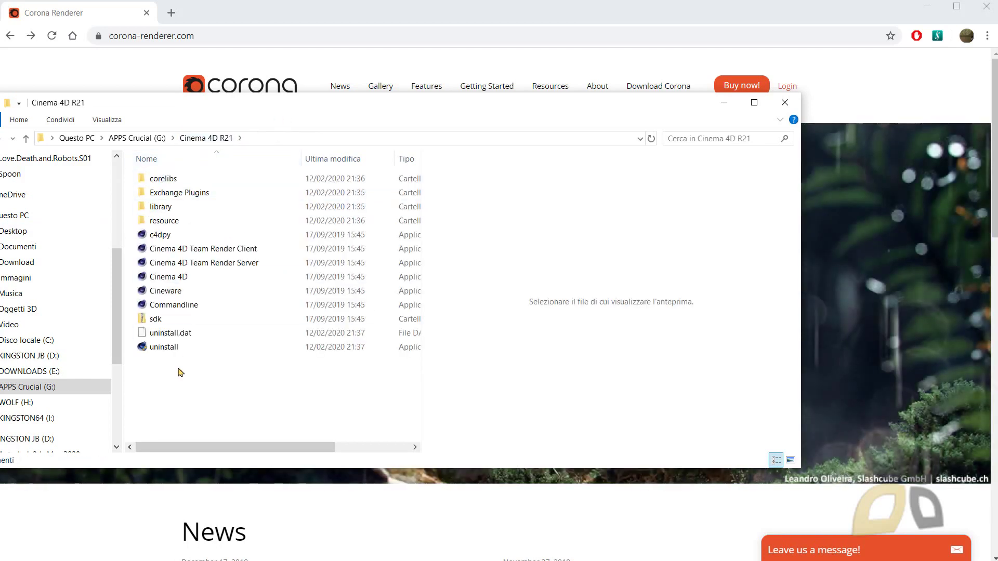
- Add a folder named 'plugins' inside G:\Cinema 4D R21 and open it
{"action": "right_click", "coordinate": [179, 370]}
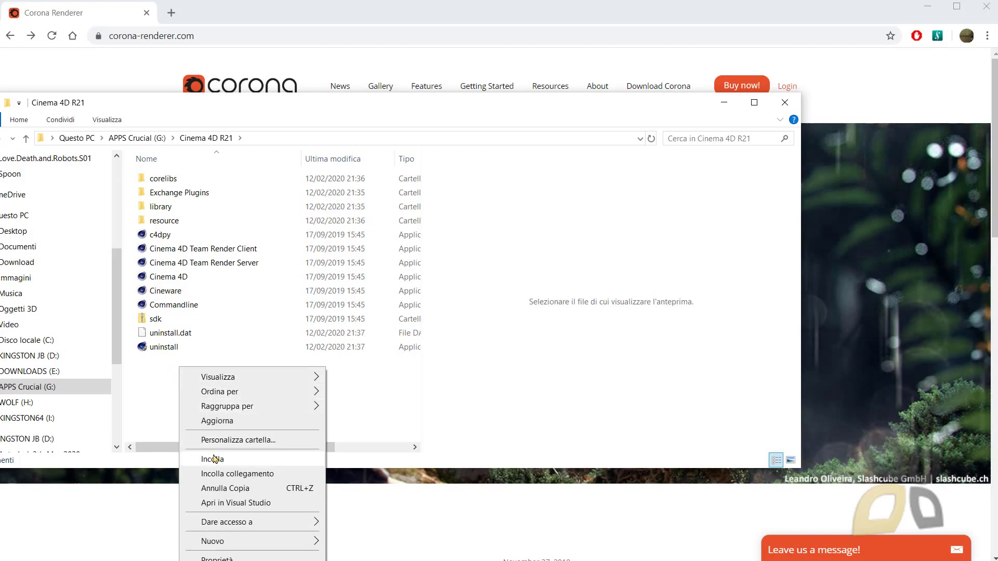
{"action": "right_click", "coordinate": [255, 220]}
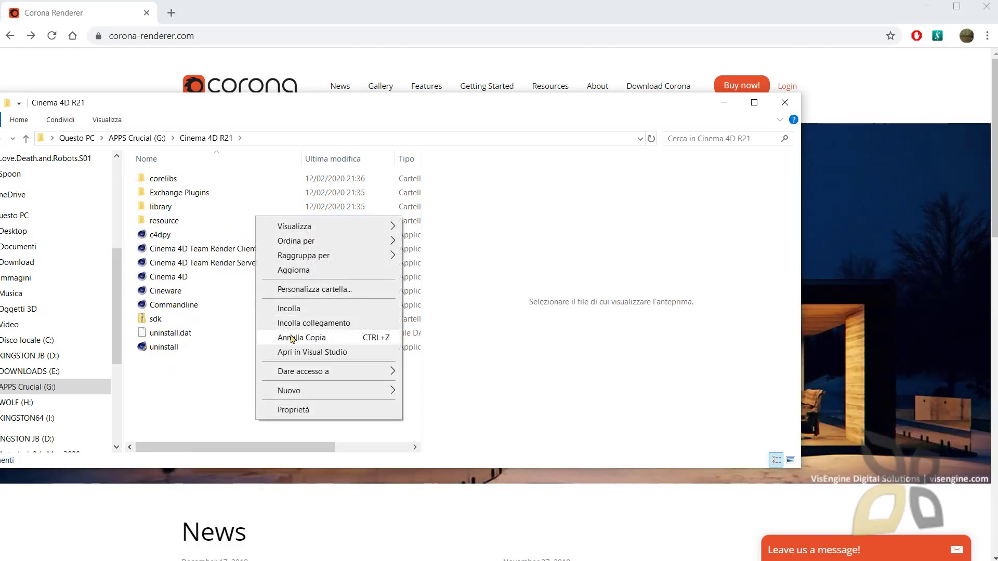
{"action": "mouse_move", "coordinate": [291, 398]}
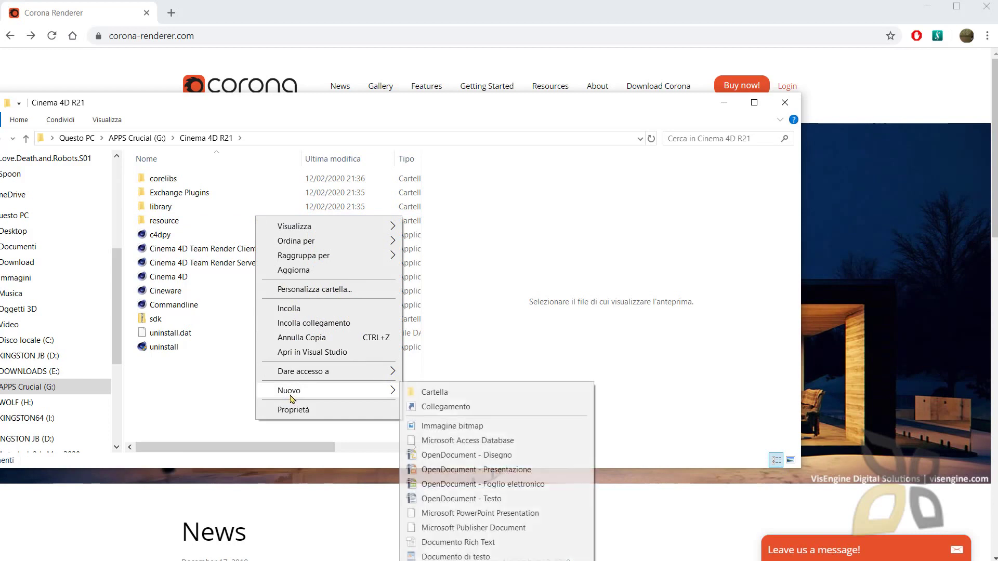
{"action": "left_click", "coordinate": [428, 398]}
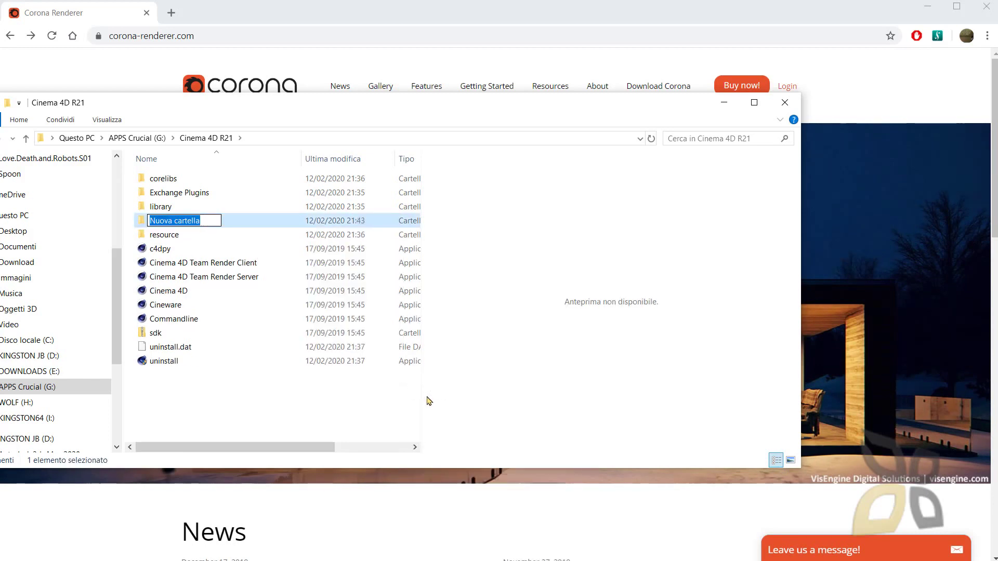
{"action": "type", "text": "plu"}
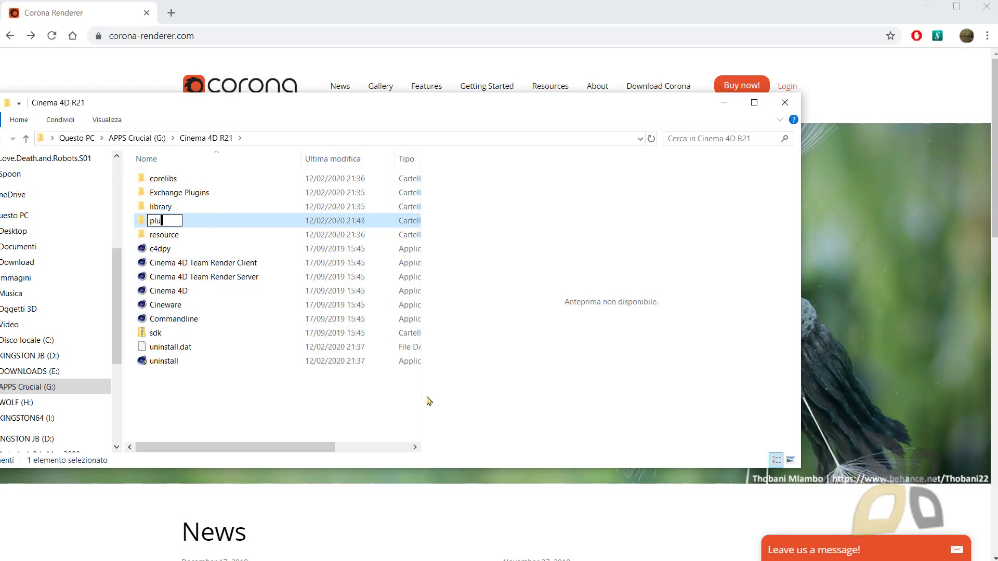
{"action": "type", "text": "gins"}
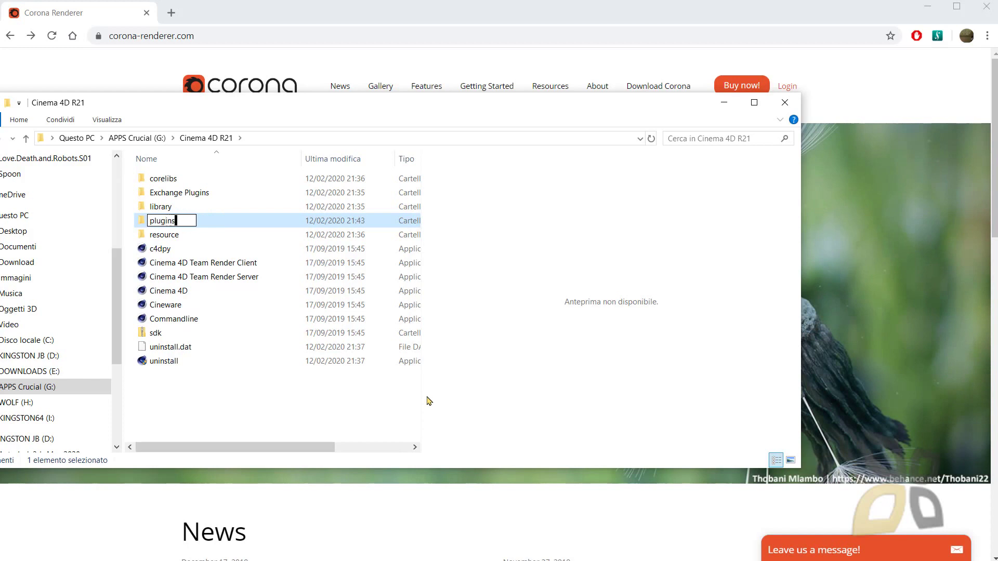
{"action": "left_click", "coordinate": [187, 413]}
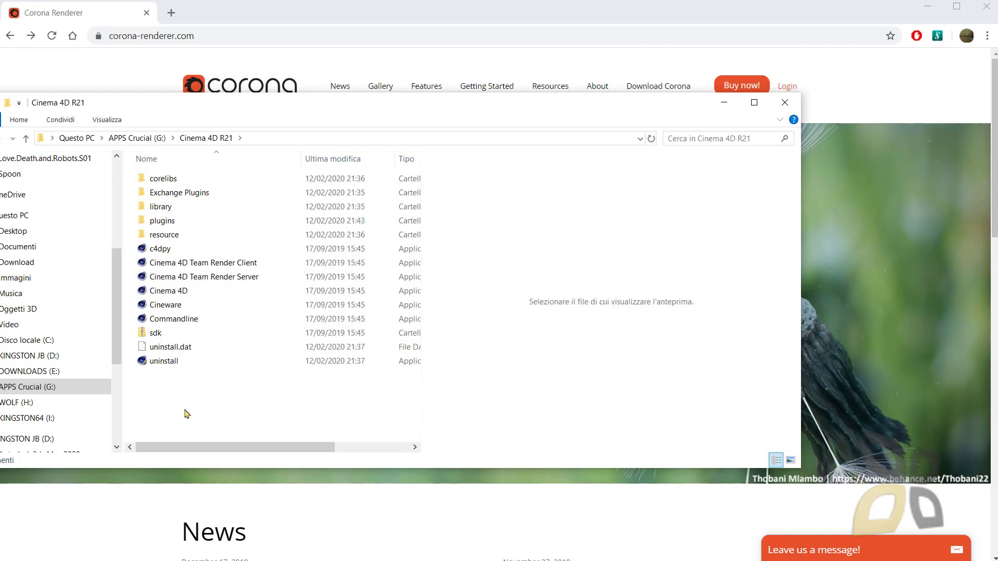
{"action": "double_click", "coordinate": [158, 221]}
- Paste the copied Cinema 4D R21 Plugin folder into the plugins folder
{"action": "right_click", "coordinate": [173, 229]}
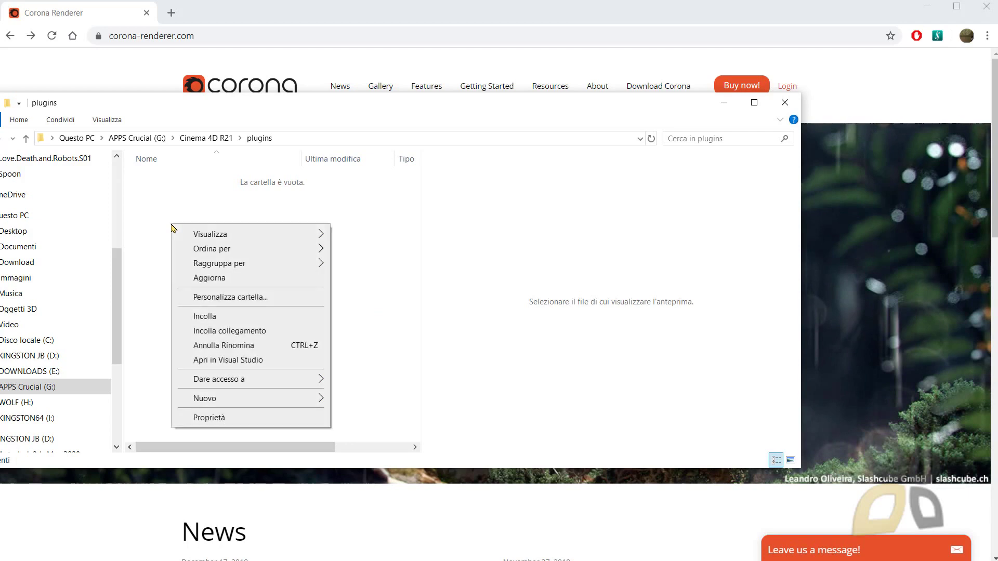
{"action": "left_click", "coordinate": [210, 317]}
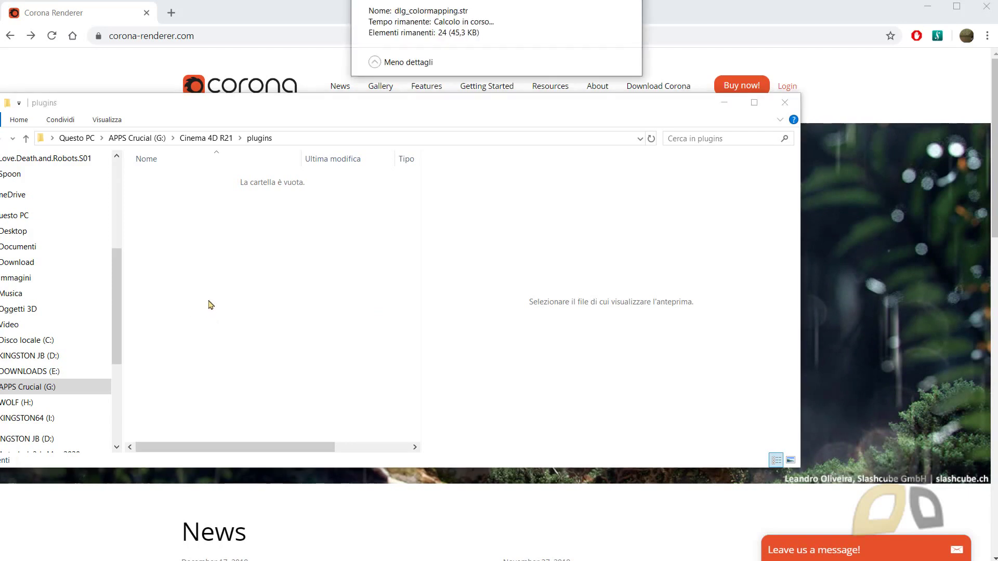
{"action": "left_click", "coordinate": [189, 218]}
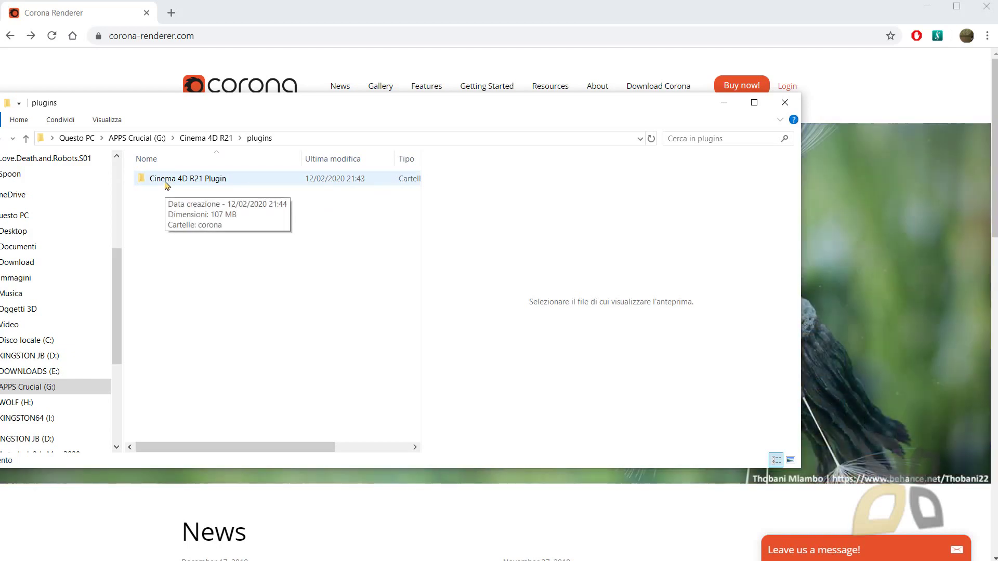
- Verify the pasted folder's corona files, then go back up a level
{"action": "double_click", "coordinate": [202, 180]}
{"action": "double_click", "coordinate": [151, 178]}
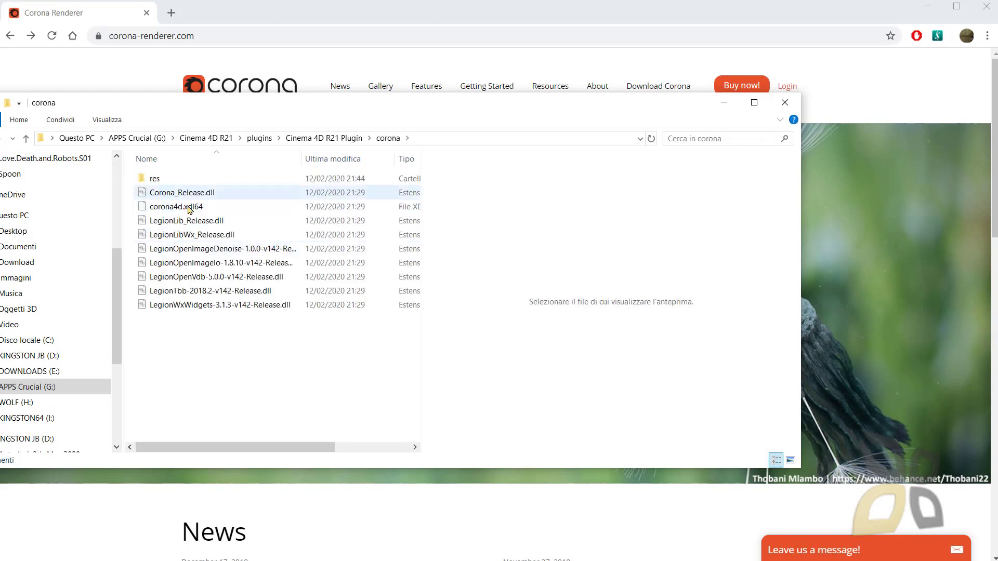
{"action": "key", "text": "alt+Up"}
{"action": "key", "text": "alt+Up"}
{"action": "key", "text": "alt+Up"}
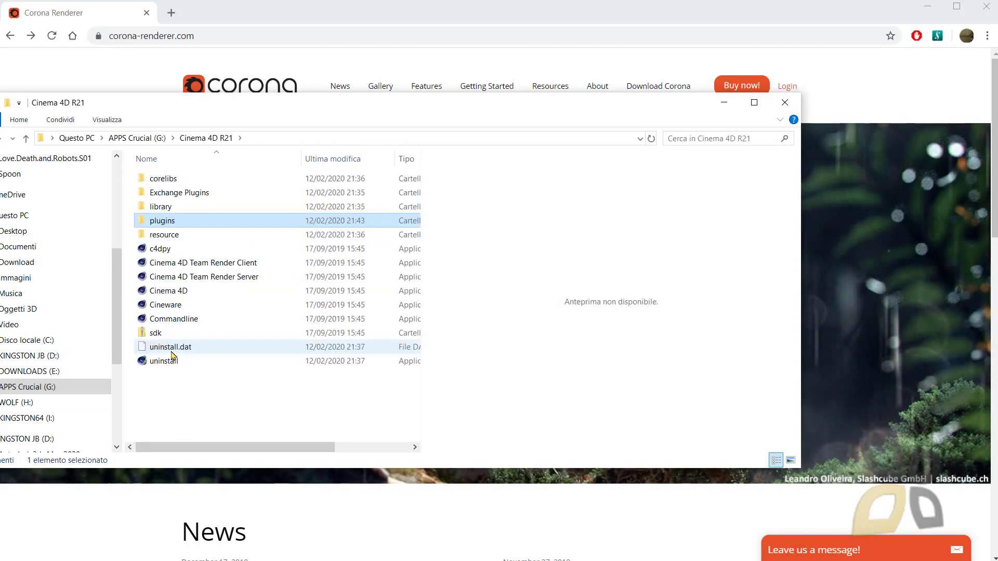
{"action": "left_click", "coordinate": [161, 407]}
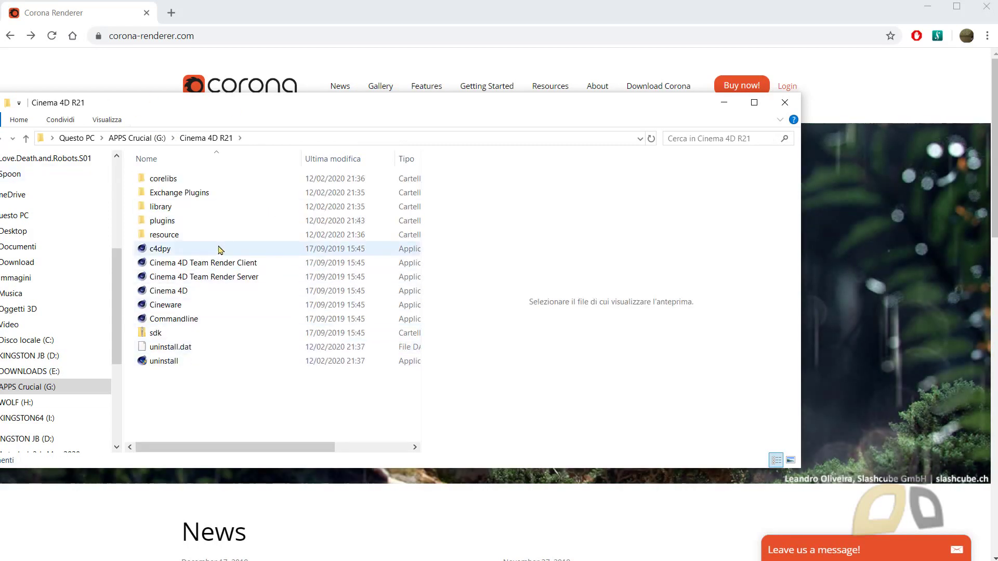